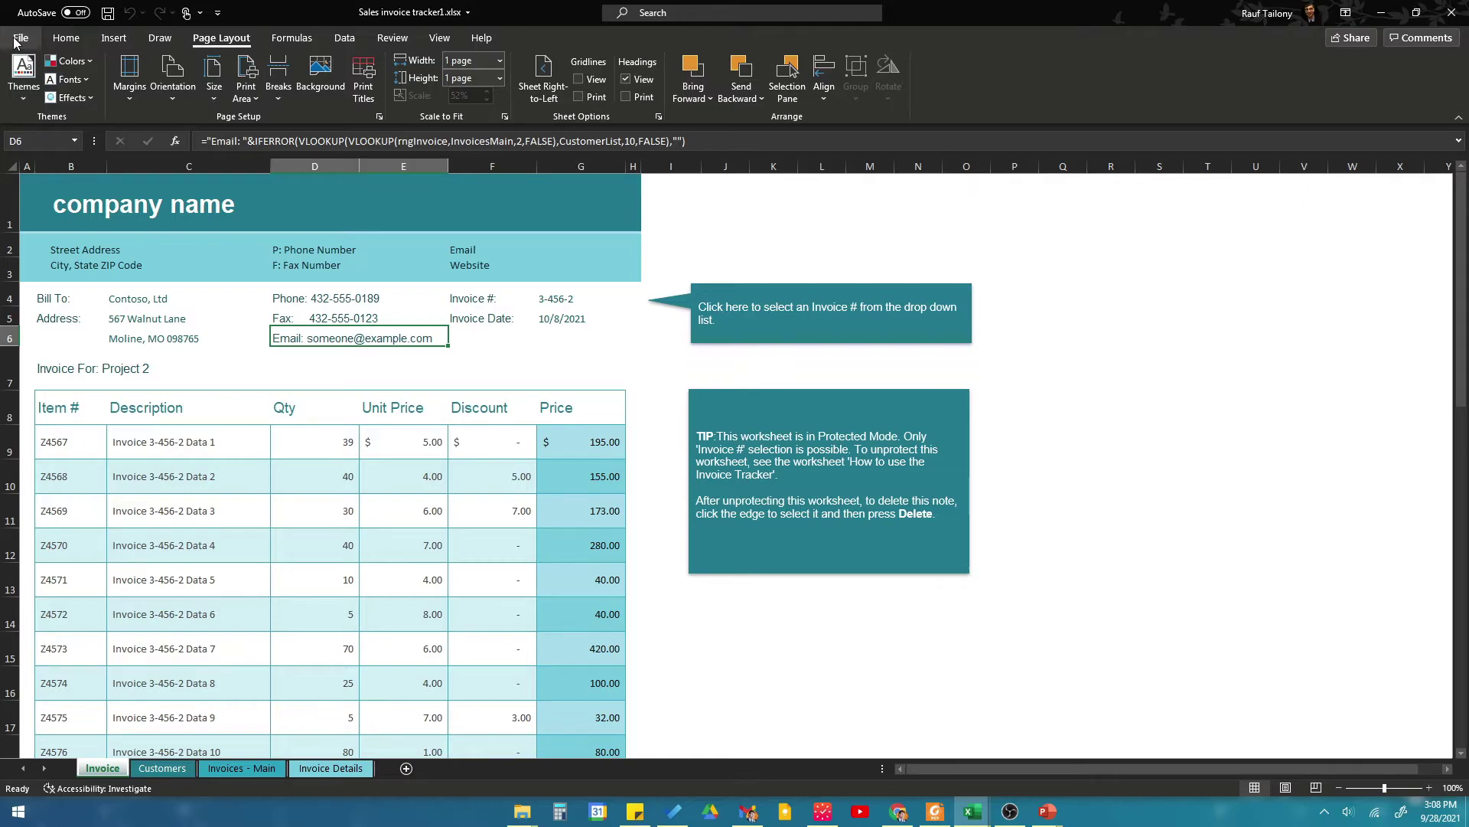
Start saving a copy of the workbook to Documents in PDF format and open the detailed save options
click(15, 39)
click(60, 244)
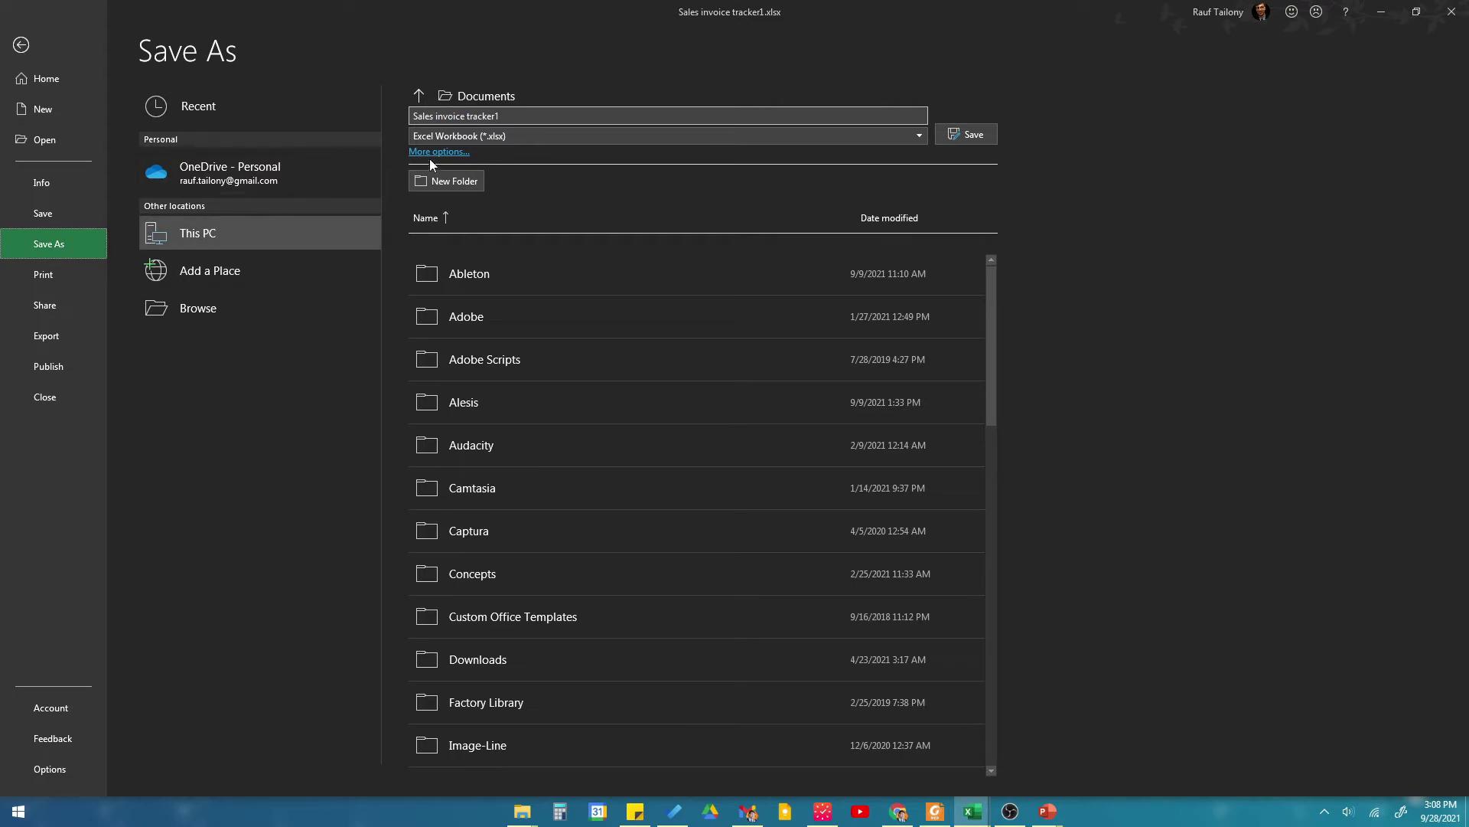
click(571, 136)
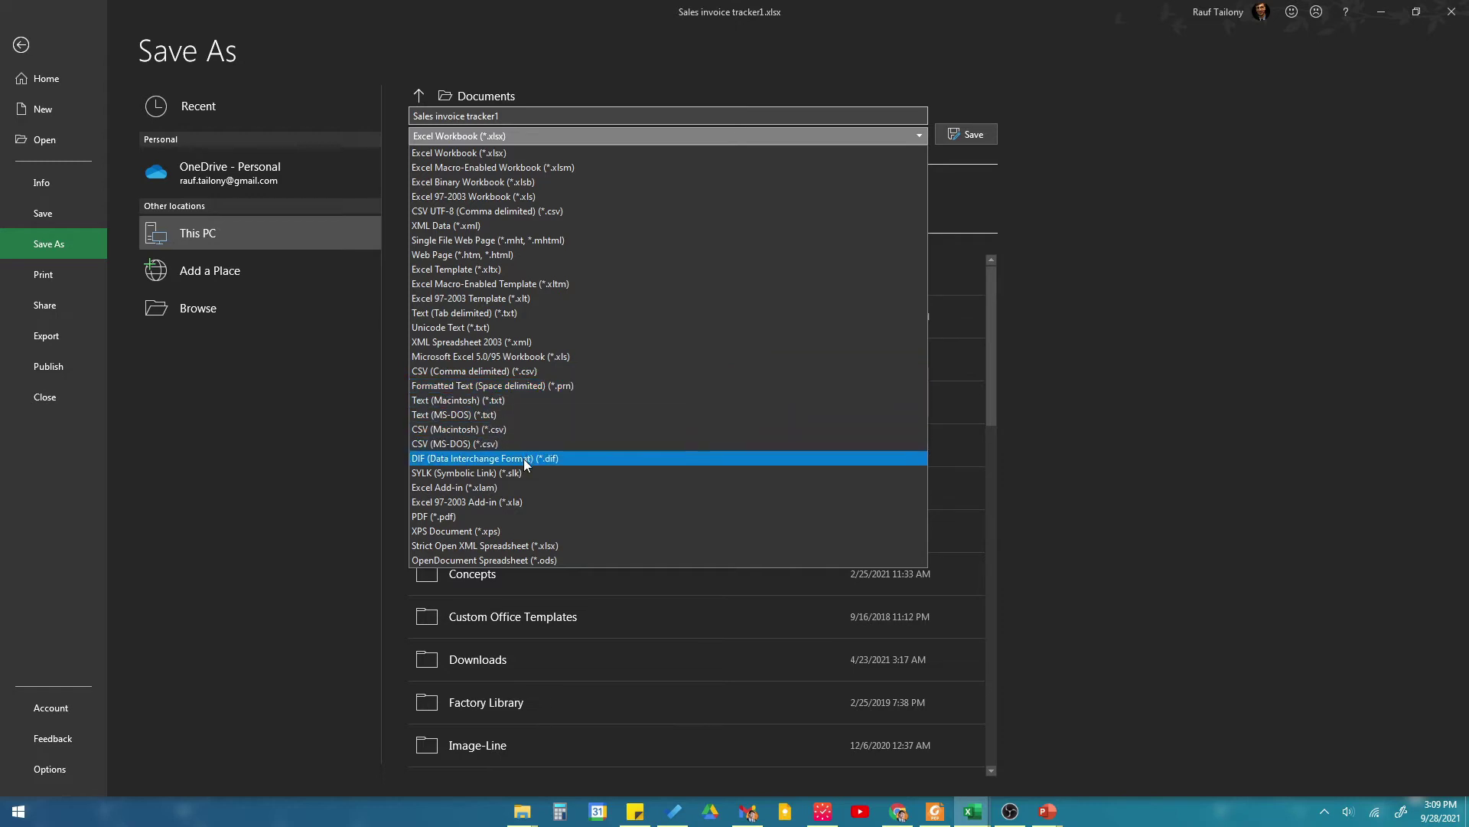
click(460, 521)
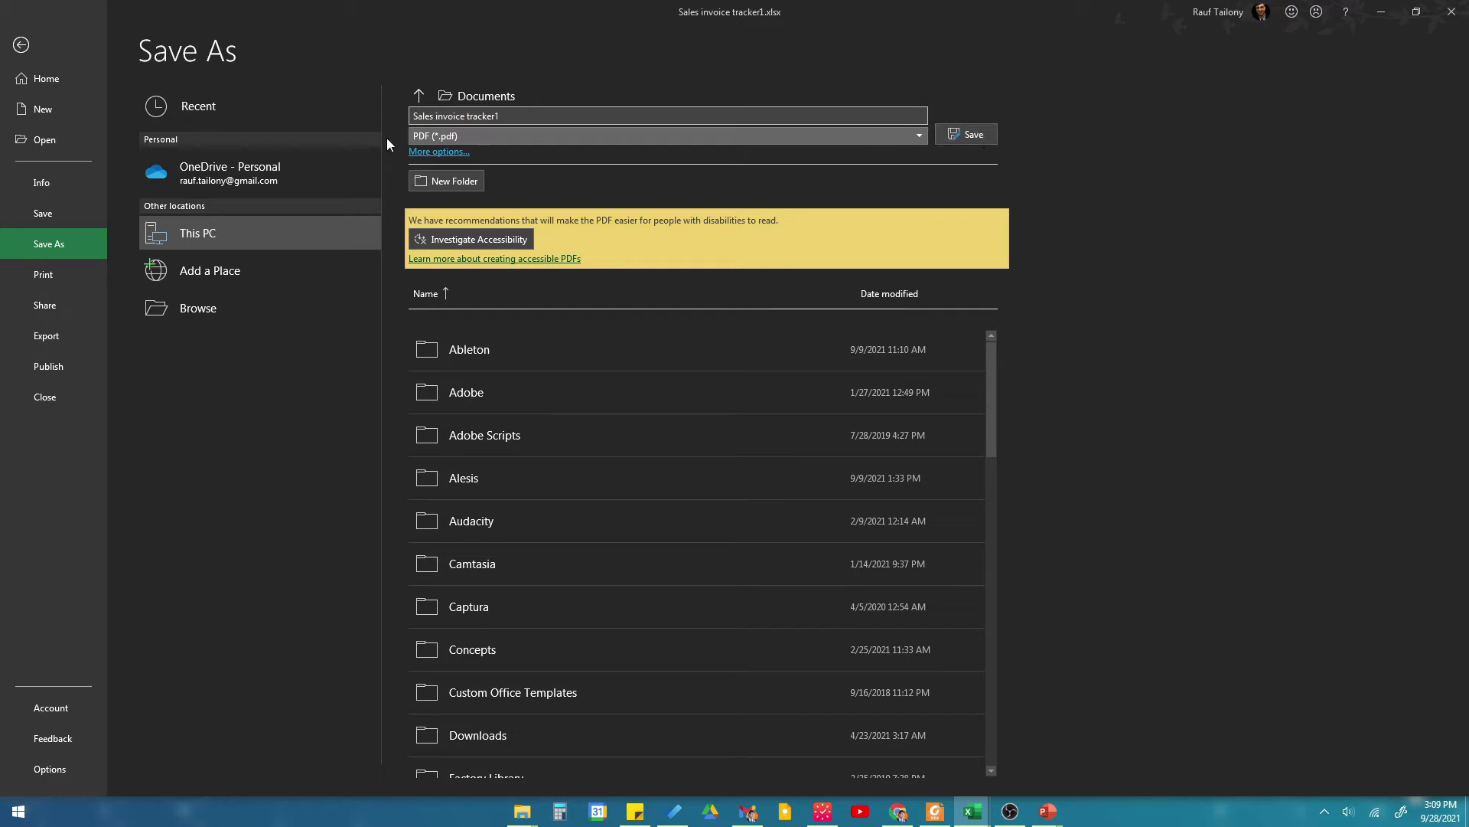
click(435, 153)
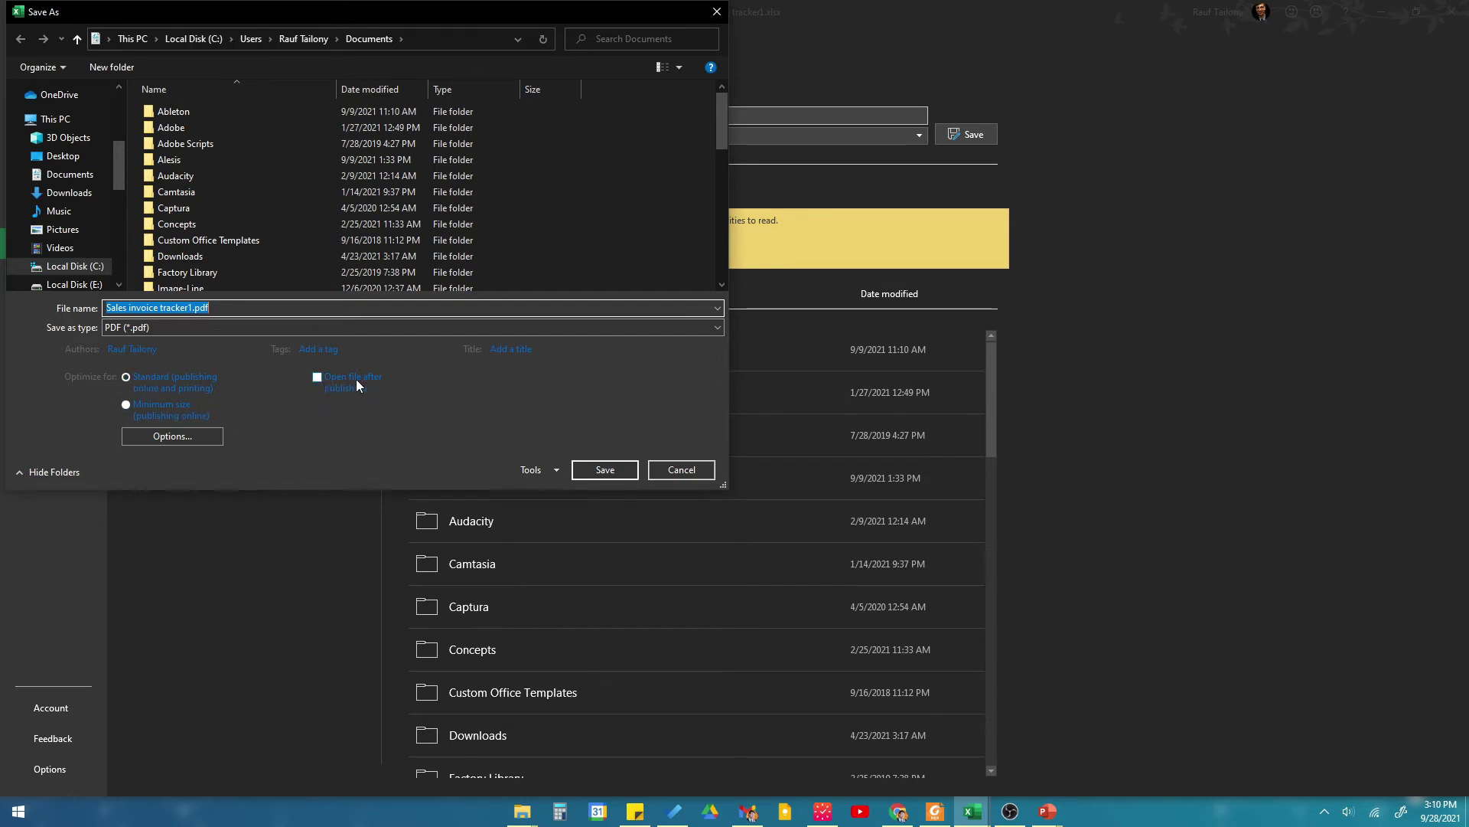
click(502, 349)
click(307, 349)
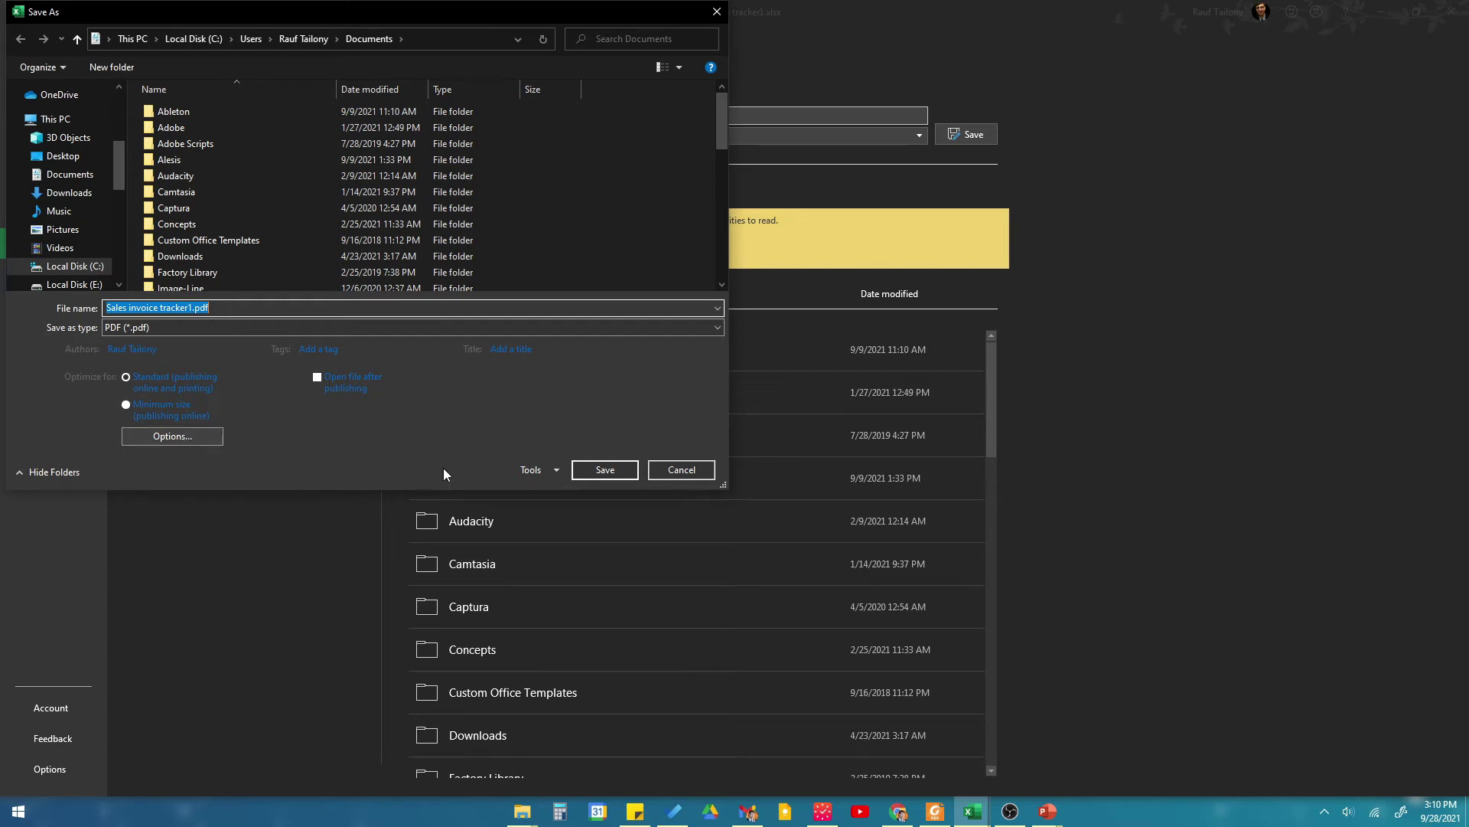
click(535, 469)
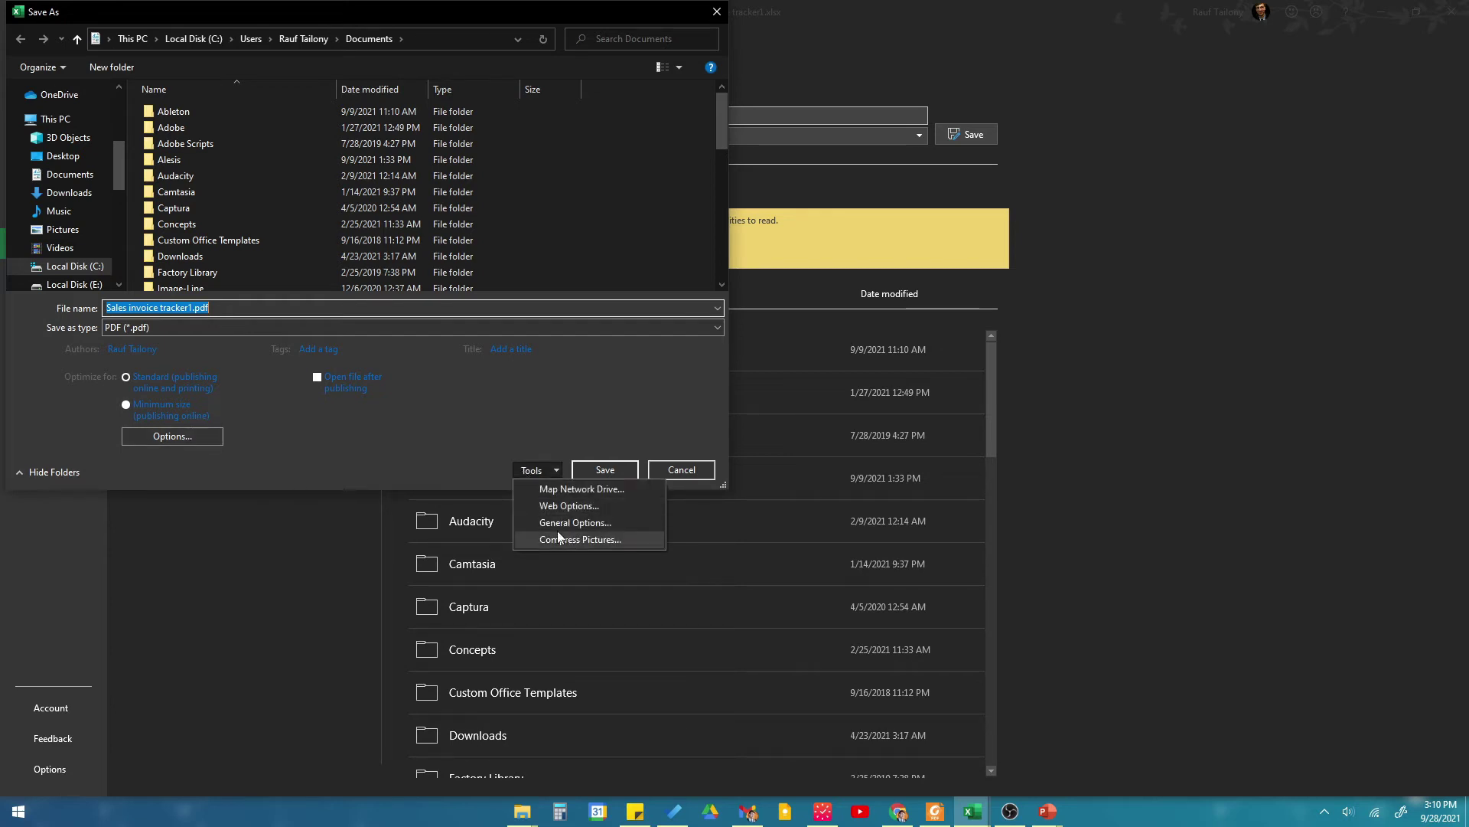
Publish the entire workbook as the PDF/A-compliant file Sales invoice tracker1.pdf, replacing the existing file
click(201, 442)
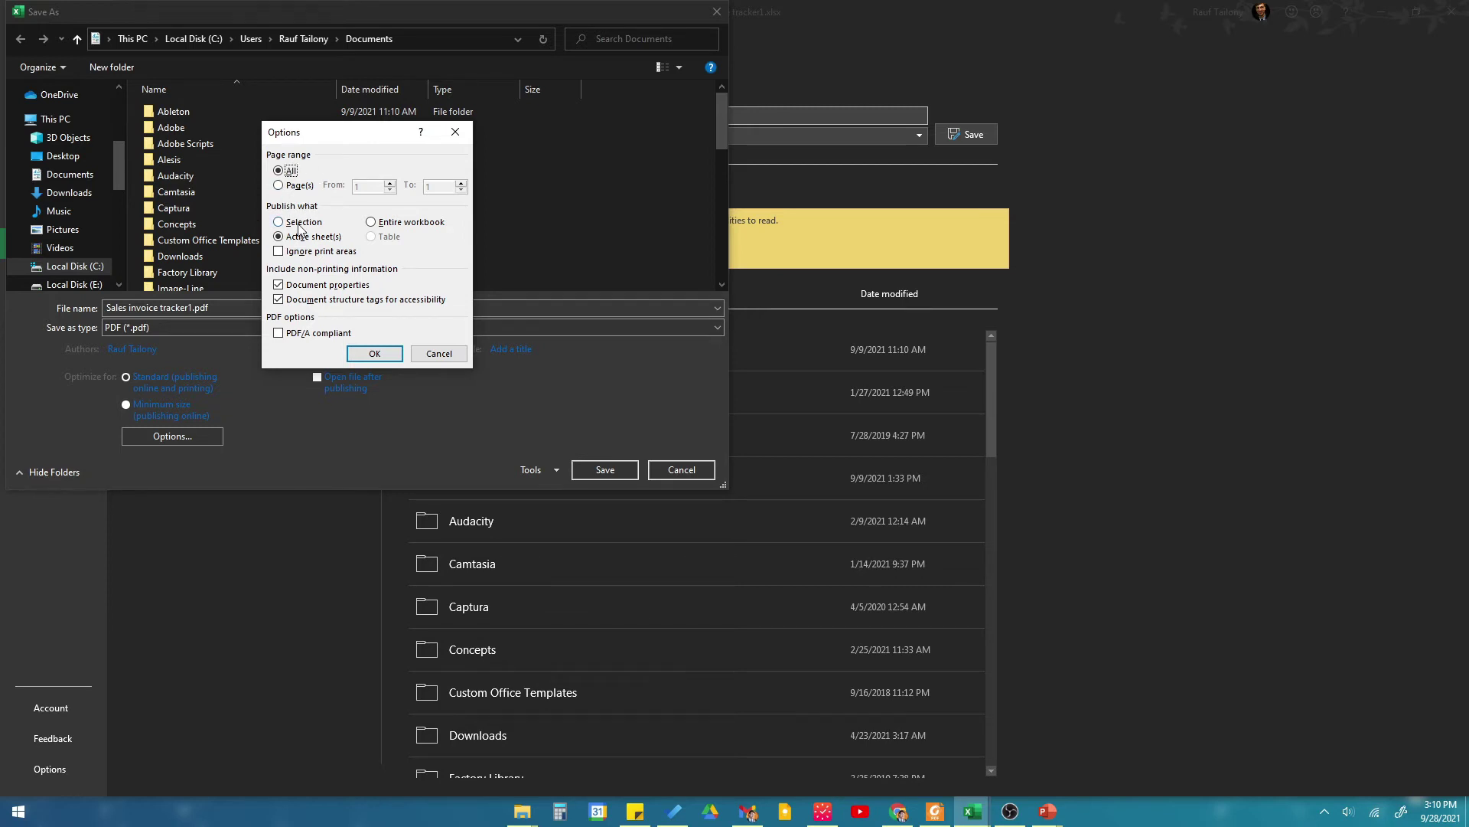
click(371, 222)
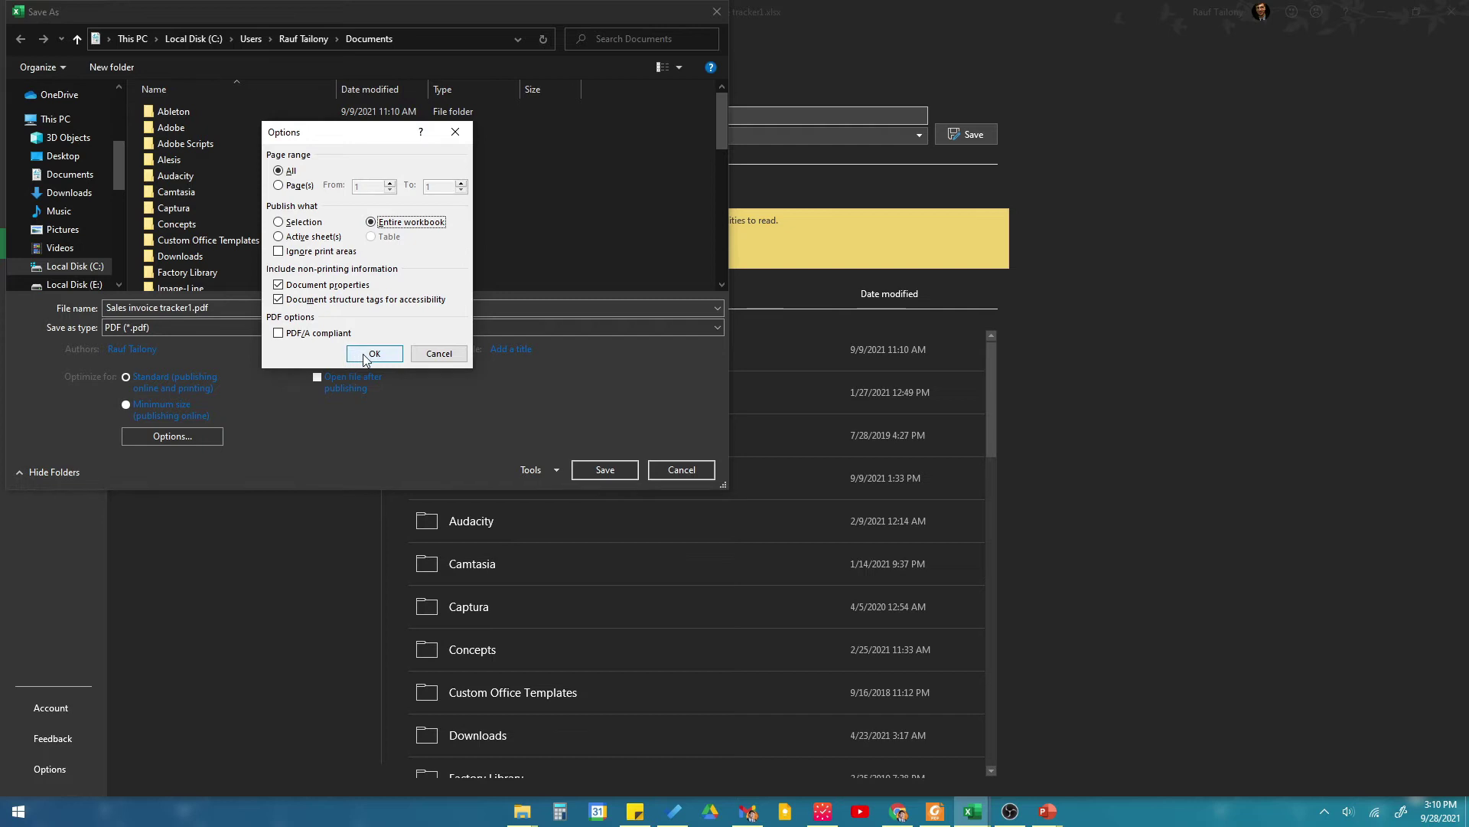
click(277, 332)
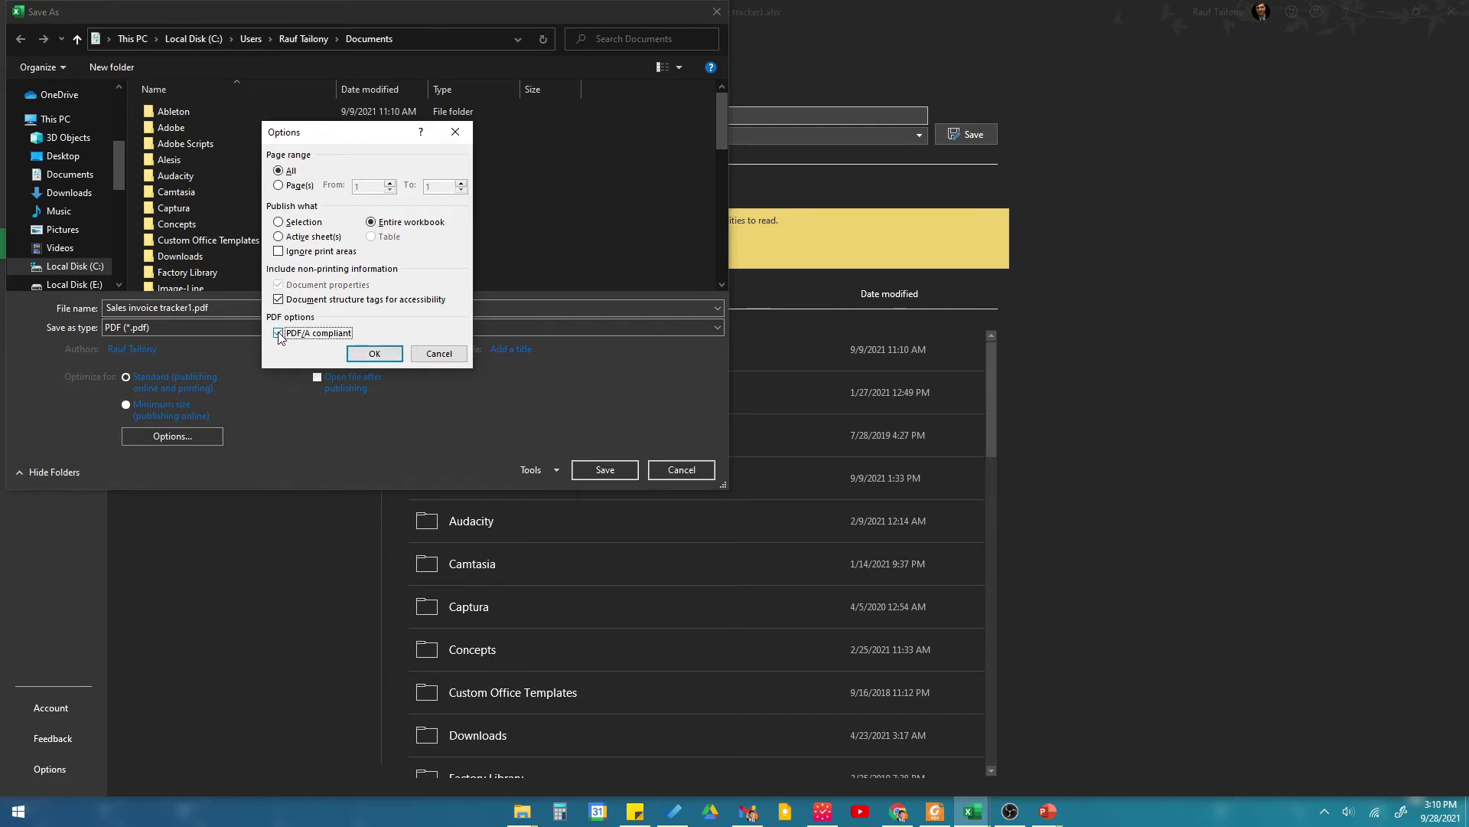
click(375, 354)
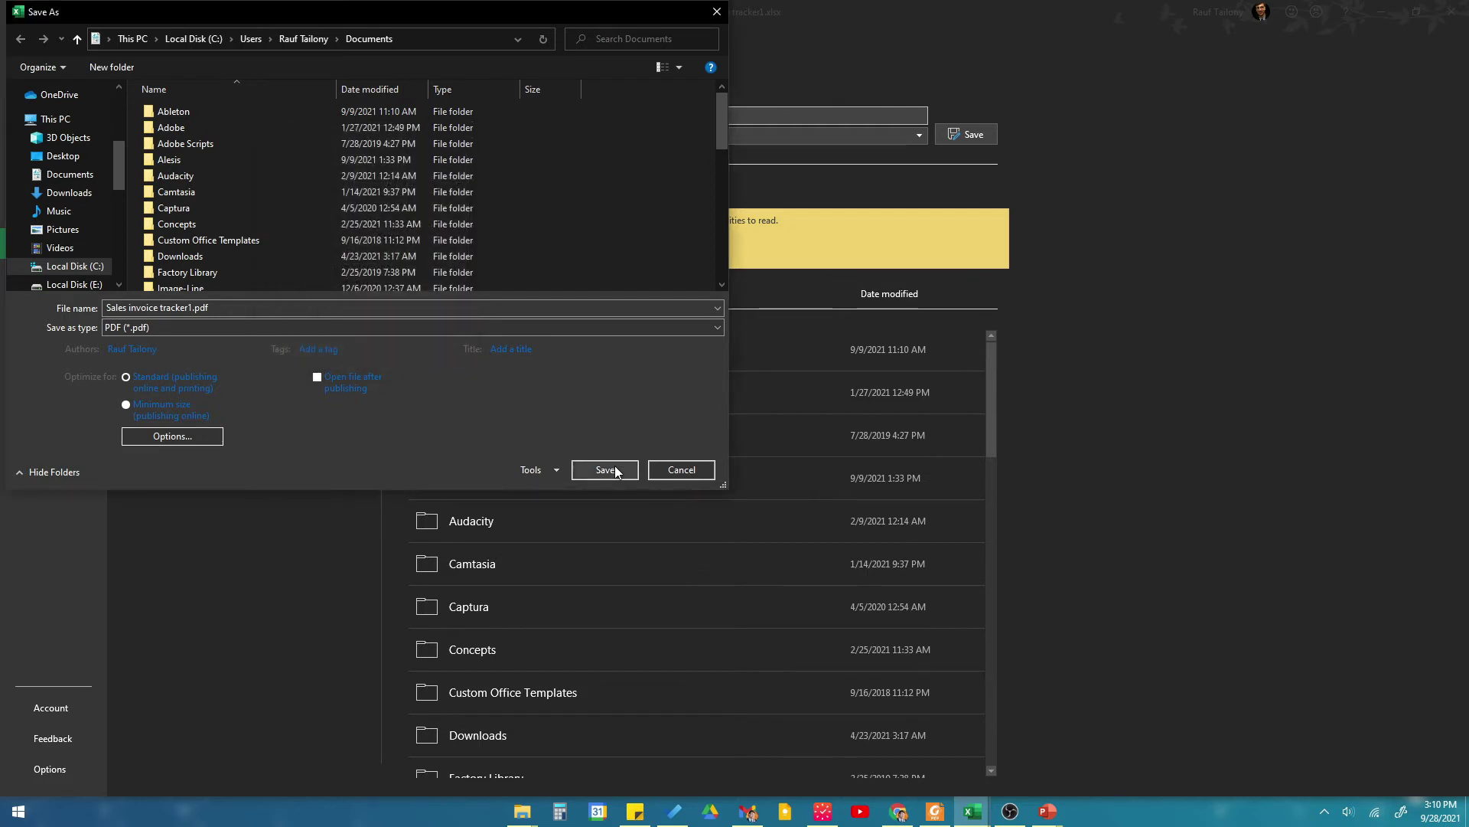
click(606, 470)
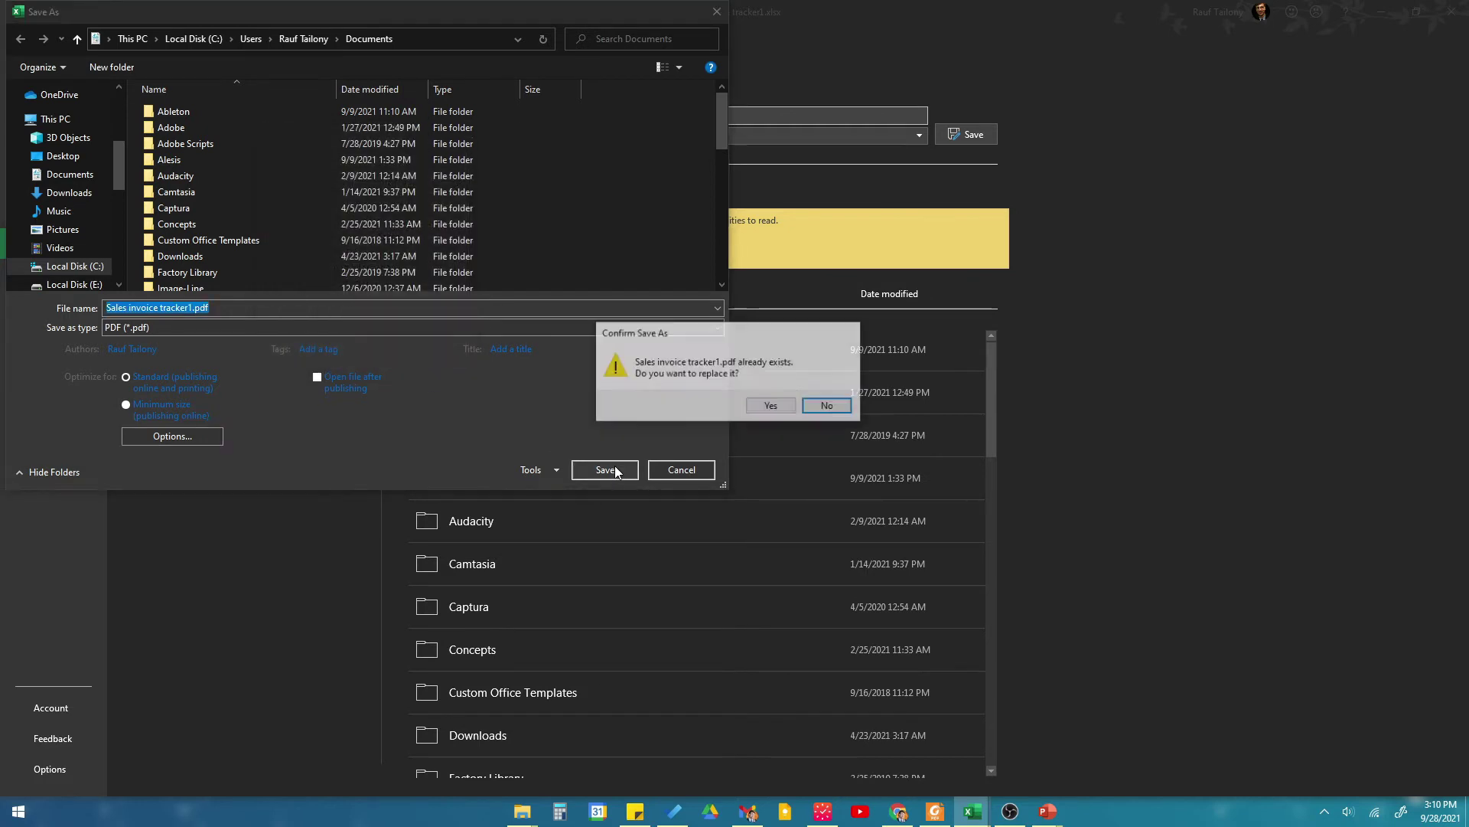
click(771, 406)
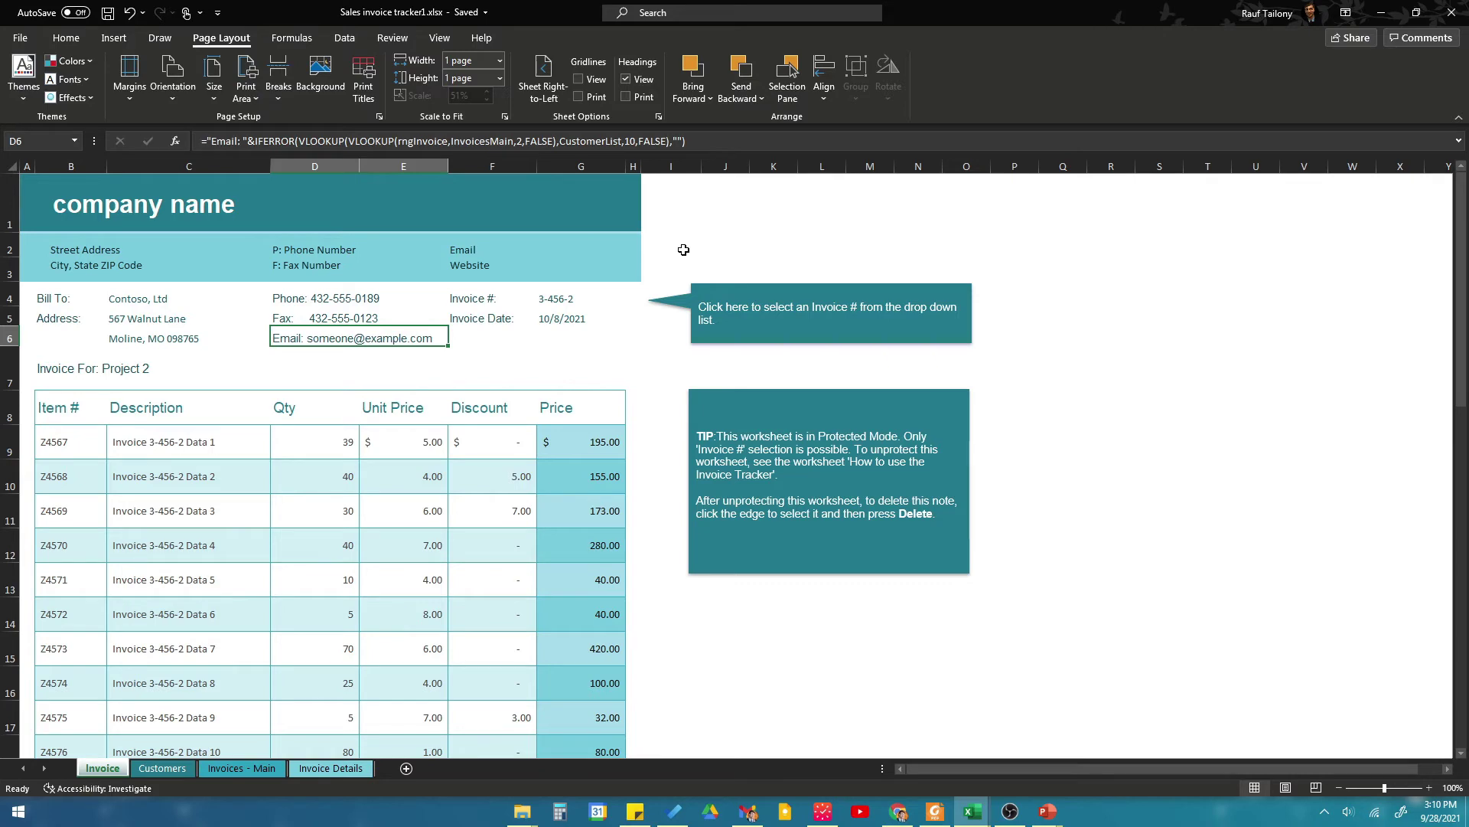
Open the print settings for the workbook and choose Foxit Reader PDF Printer as the printer
click(13, 43)
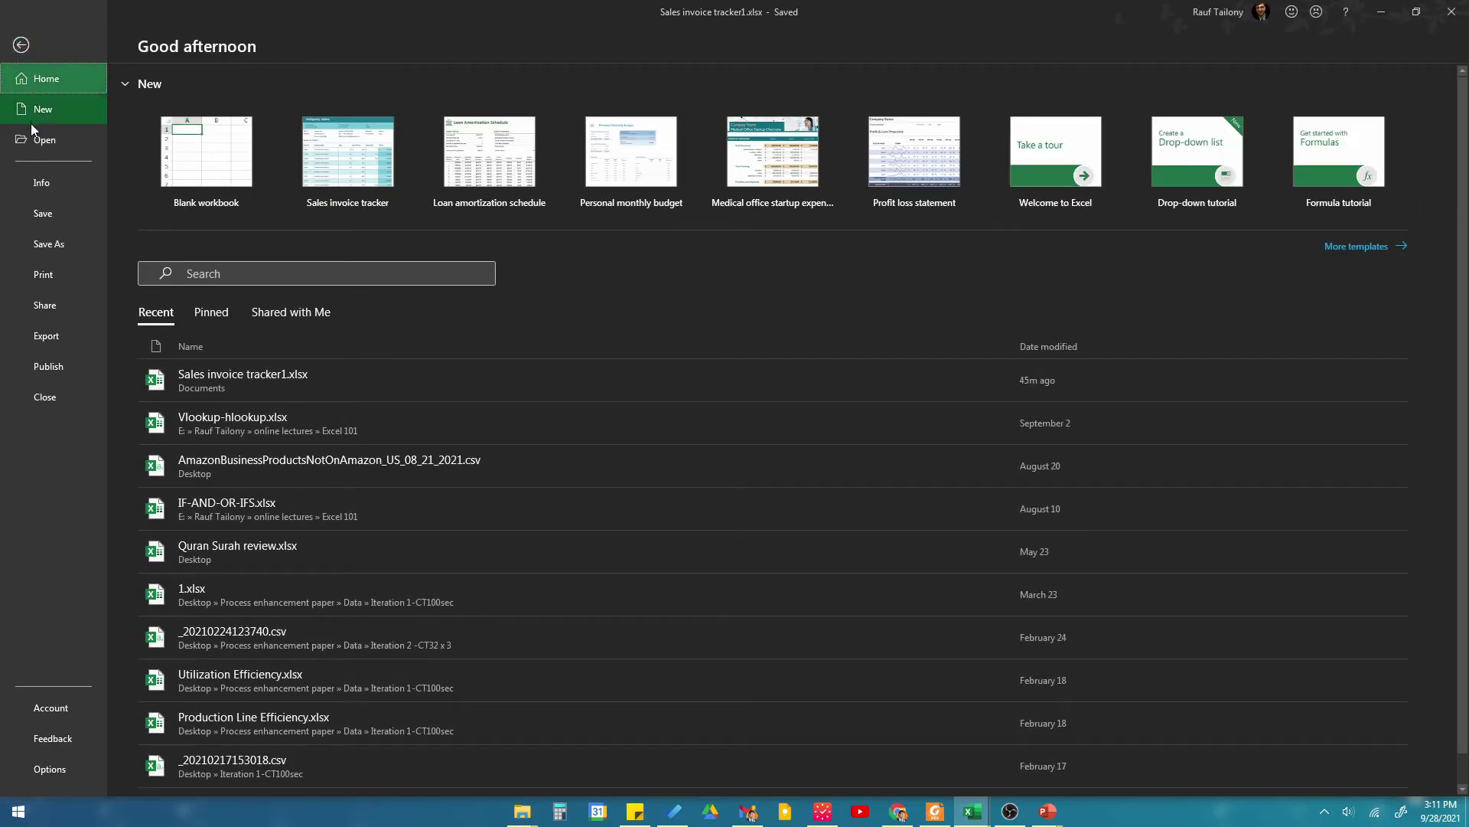
click(47, 275)
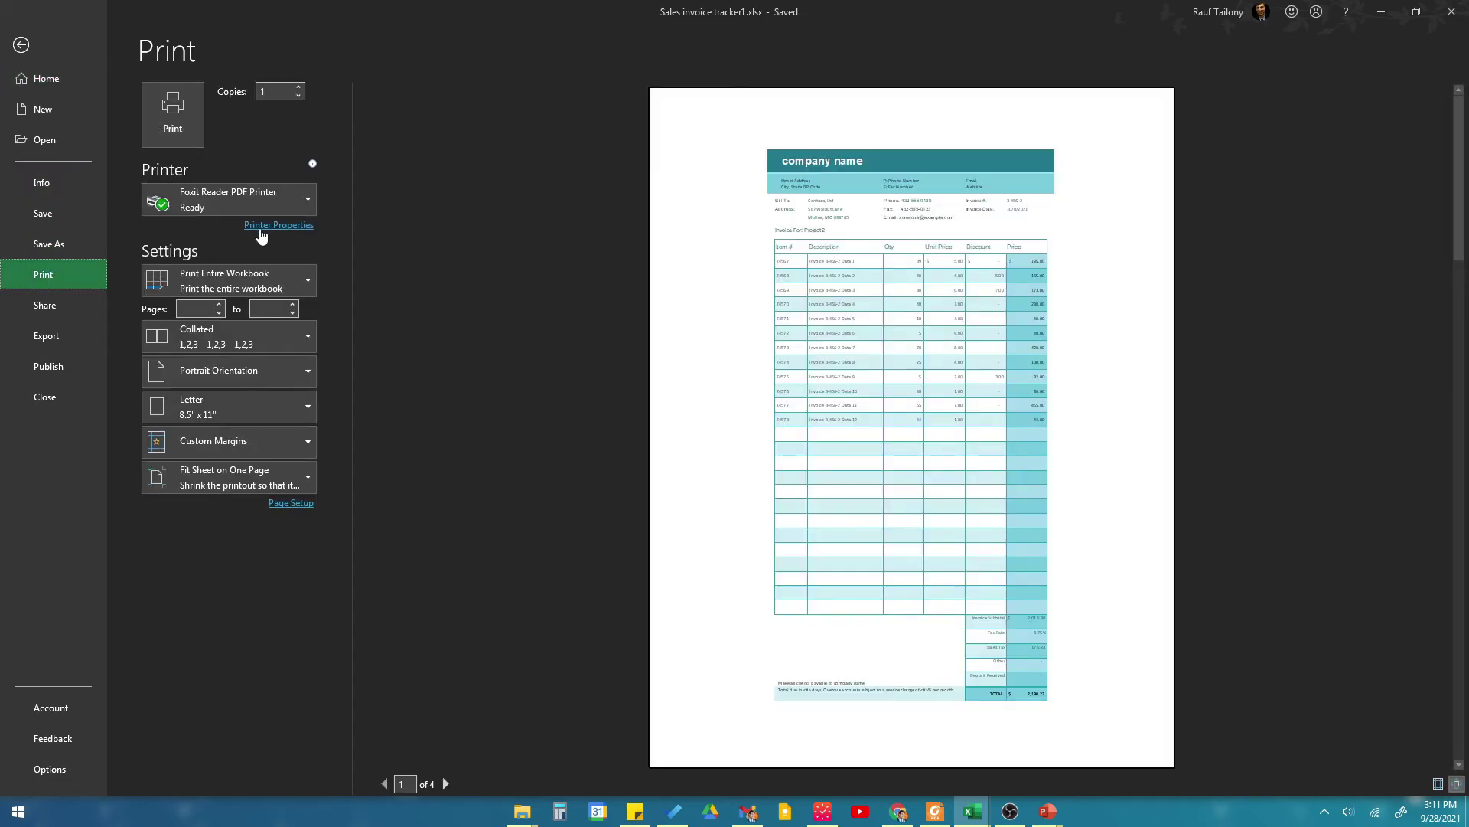
click(282, 200)
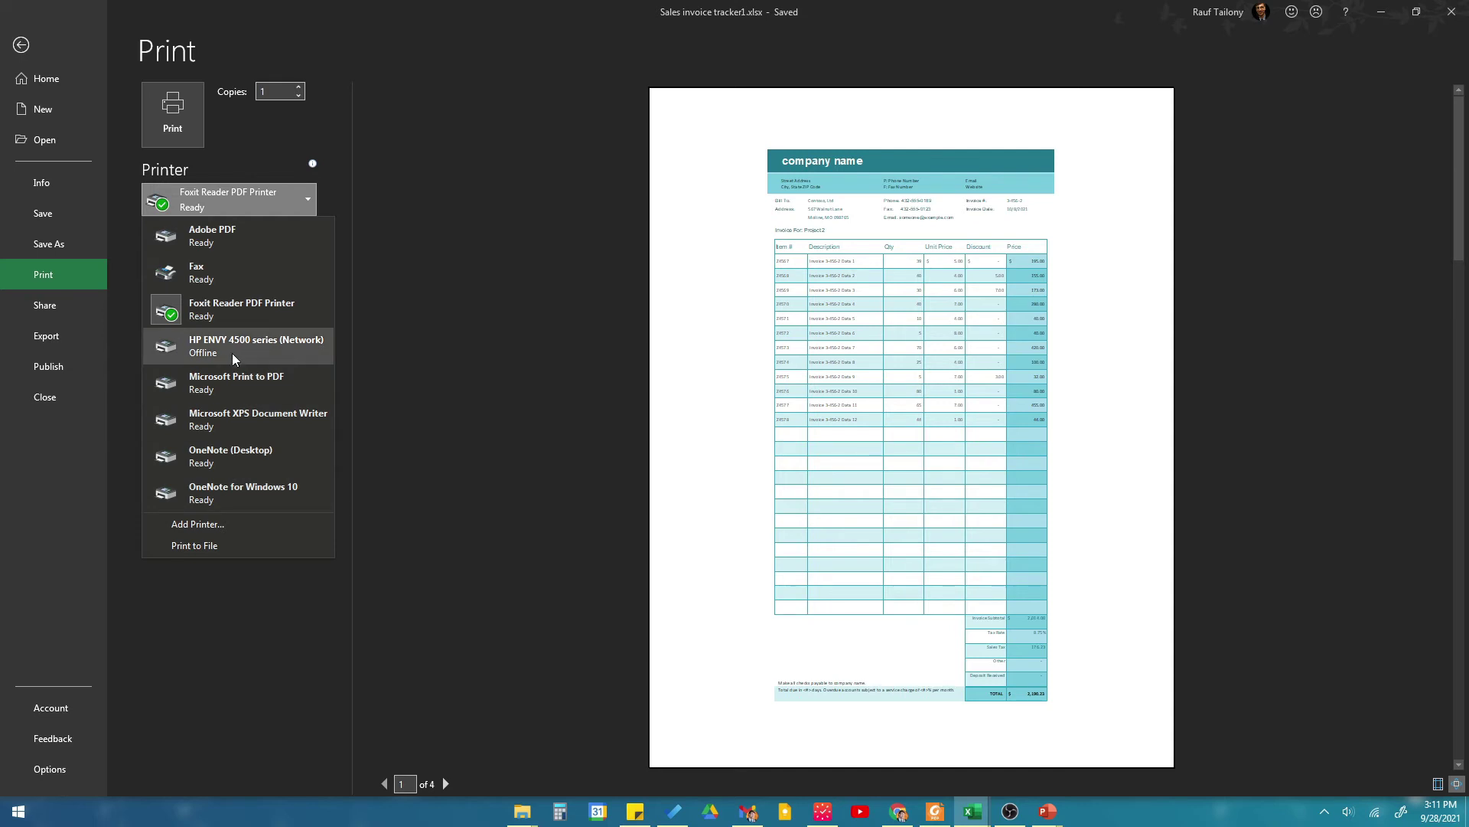
click(259, 315)
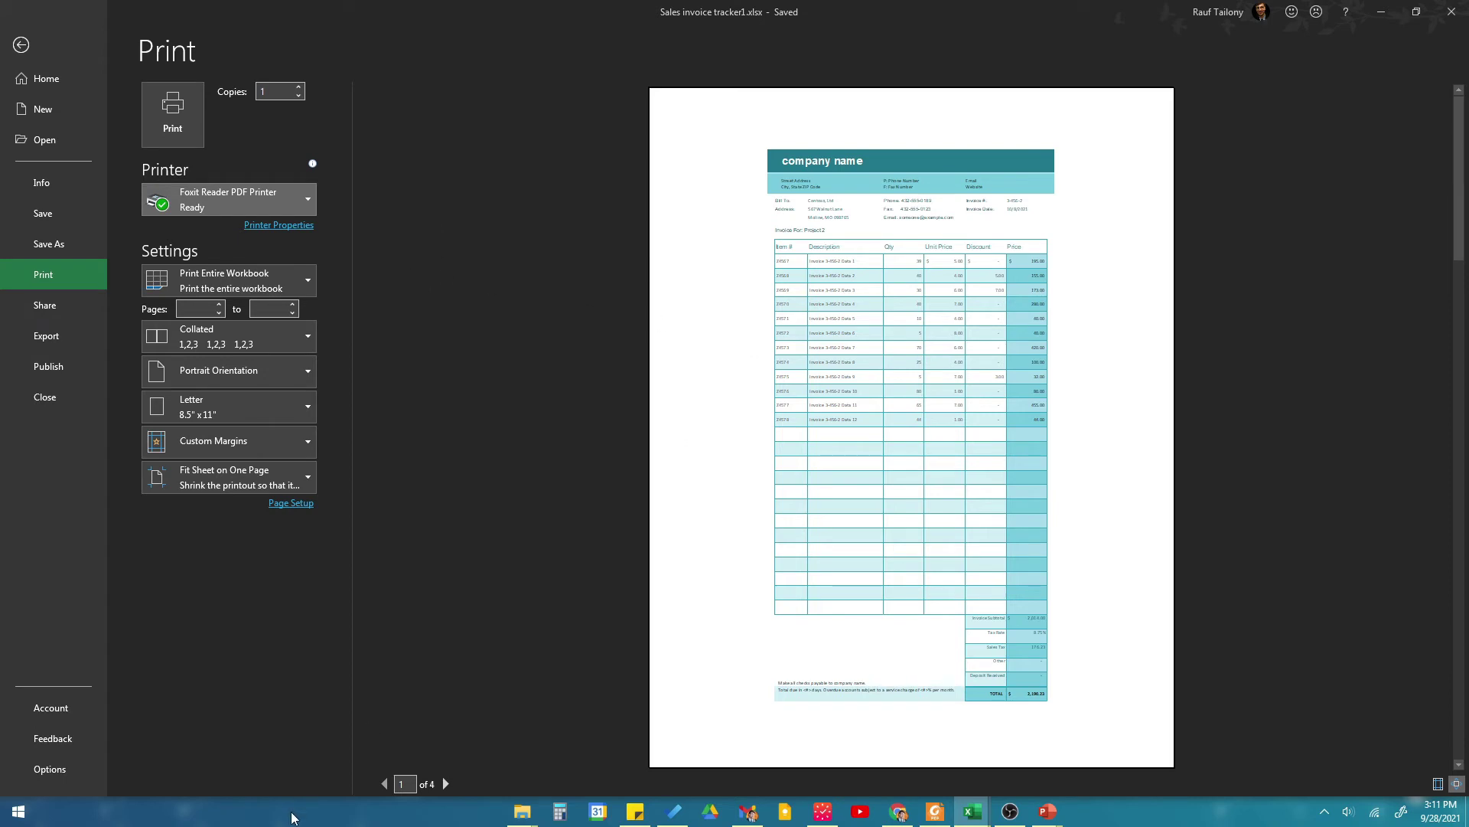
Preview the printout through to its last page and set the print scope to Print Entire Workbook
click(446, 783)
click(445, 782)
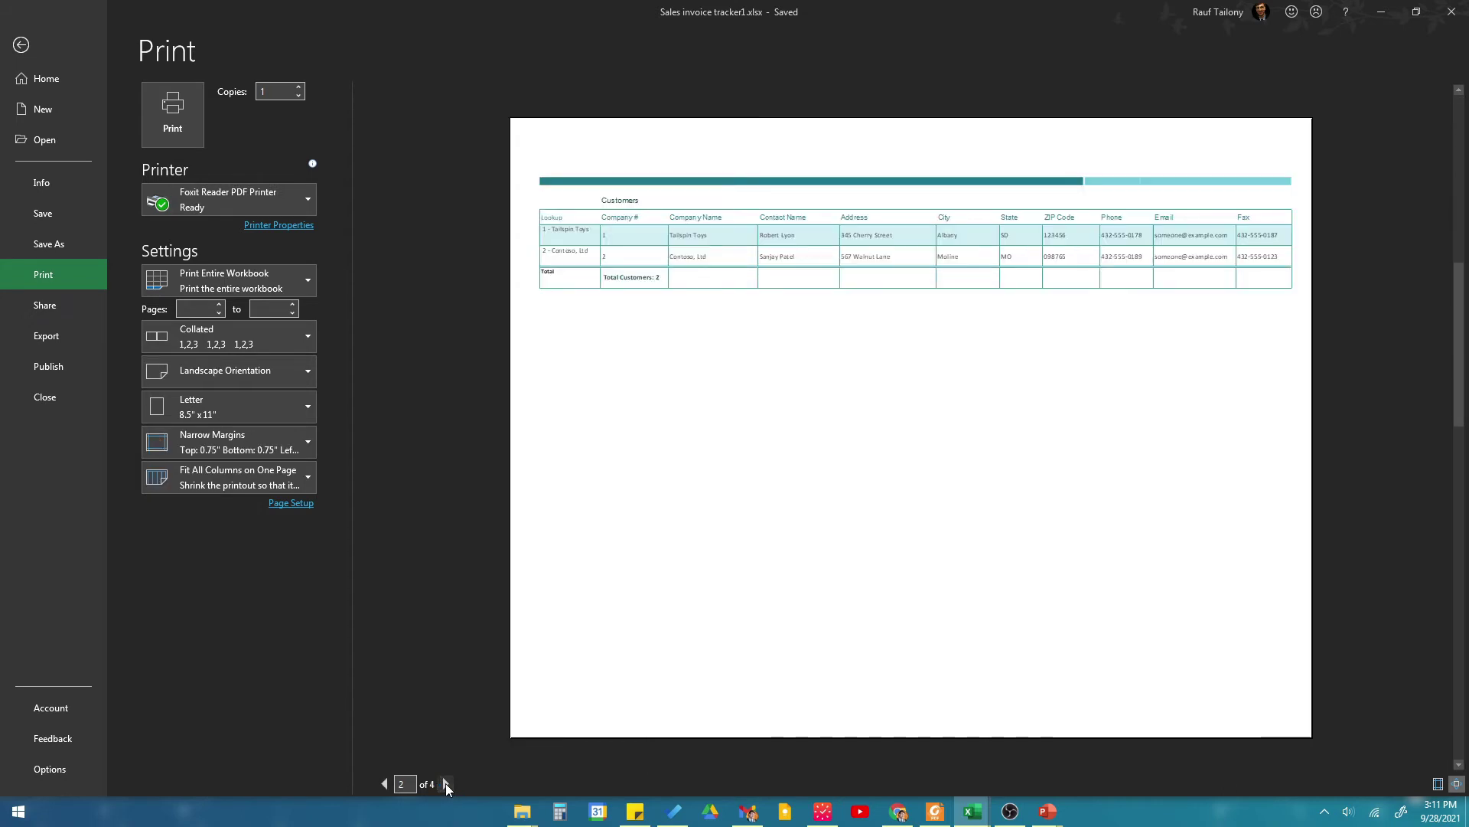
click(444, 783)
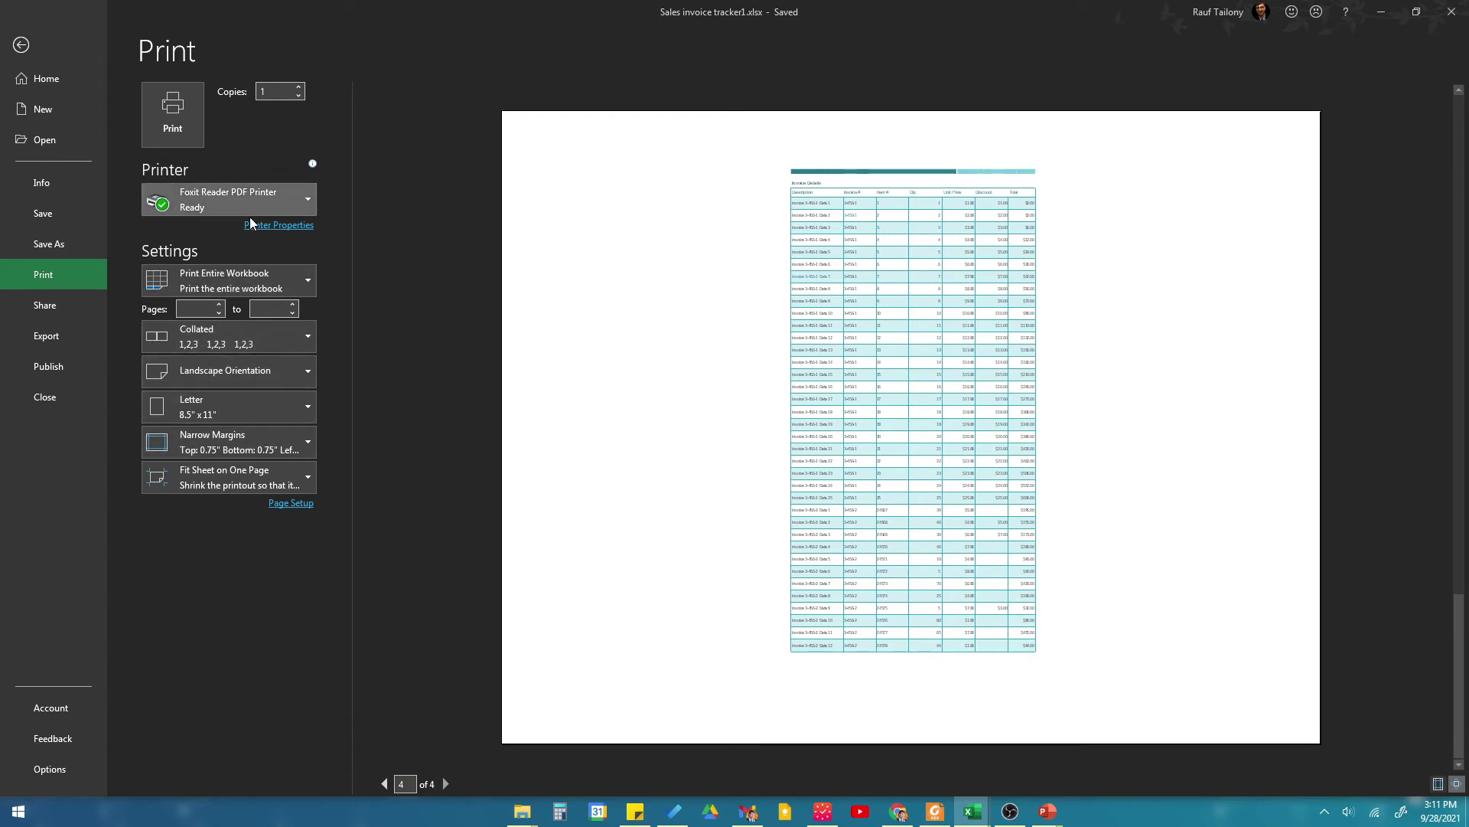
click(304, 283)
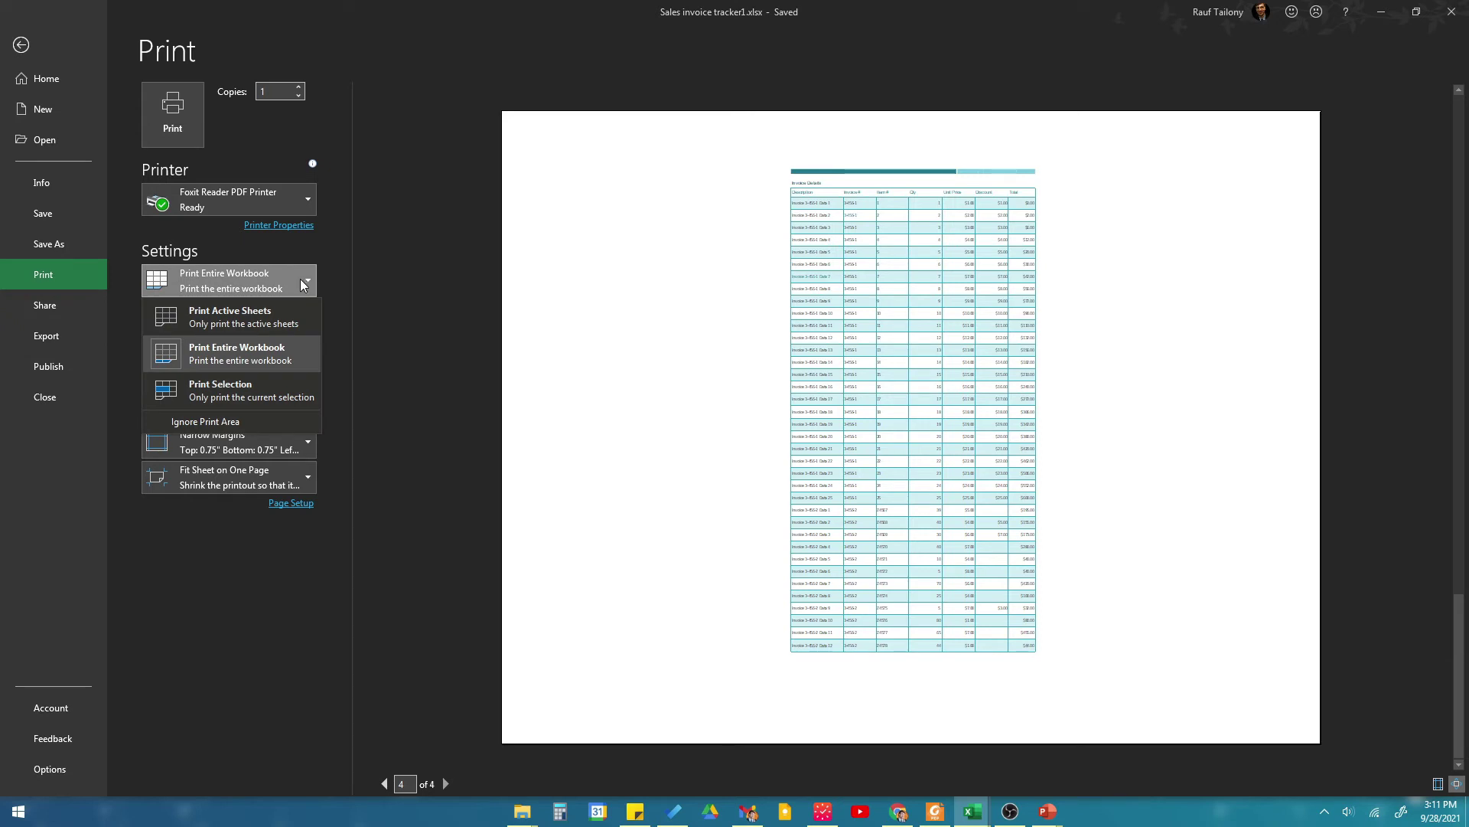
click(236, 347)
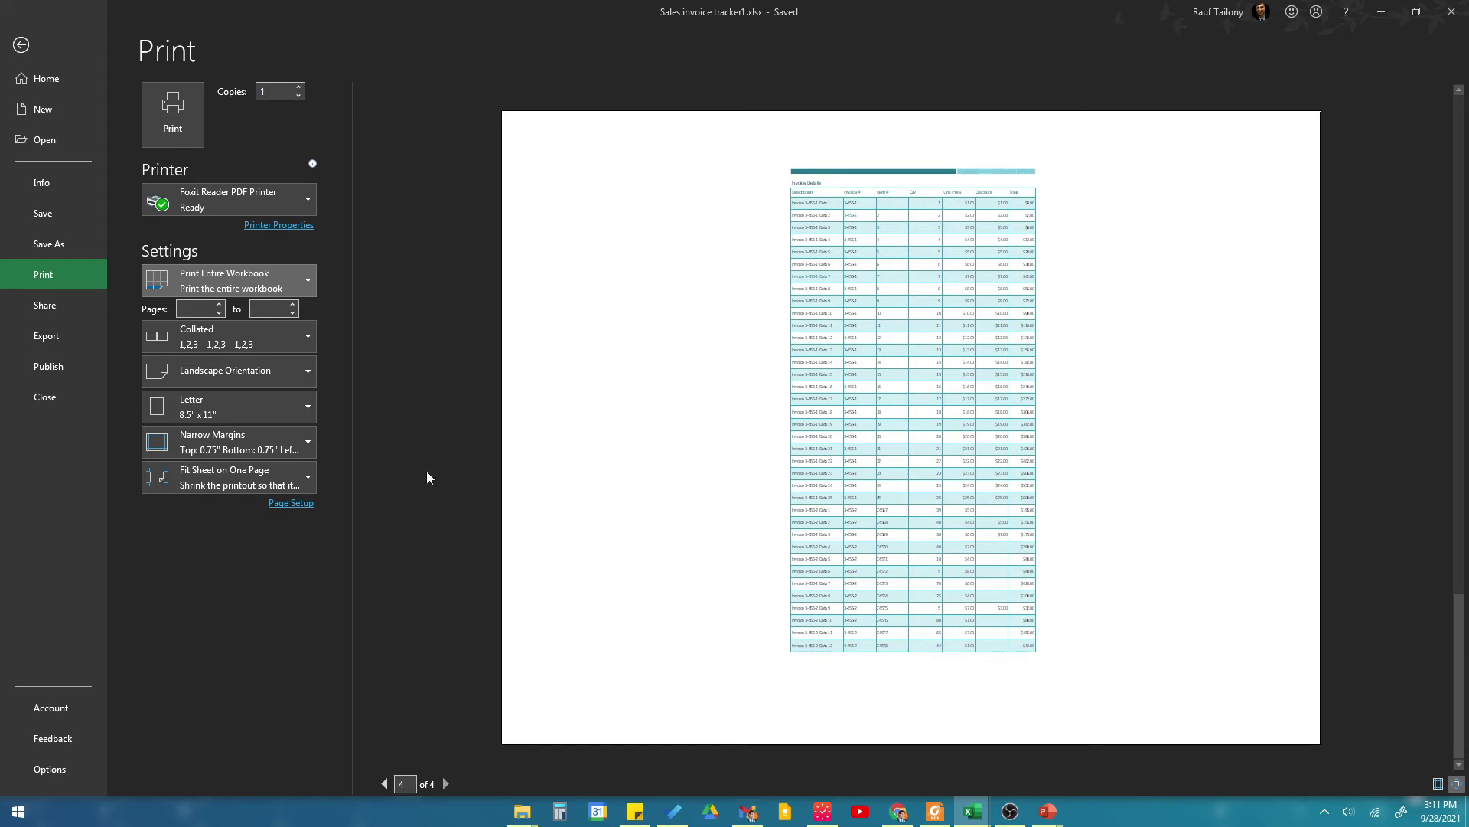
Set the Invoice Details sheet to No Scaling and preview its pages through to the last one
click(299, 484)
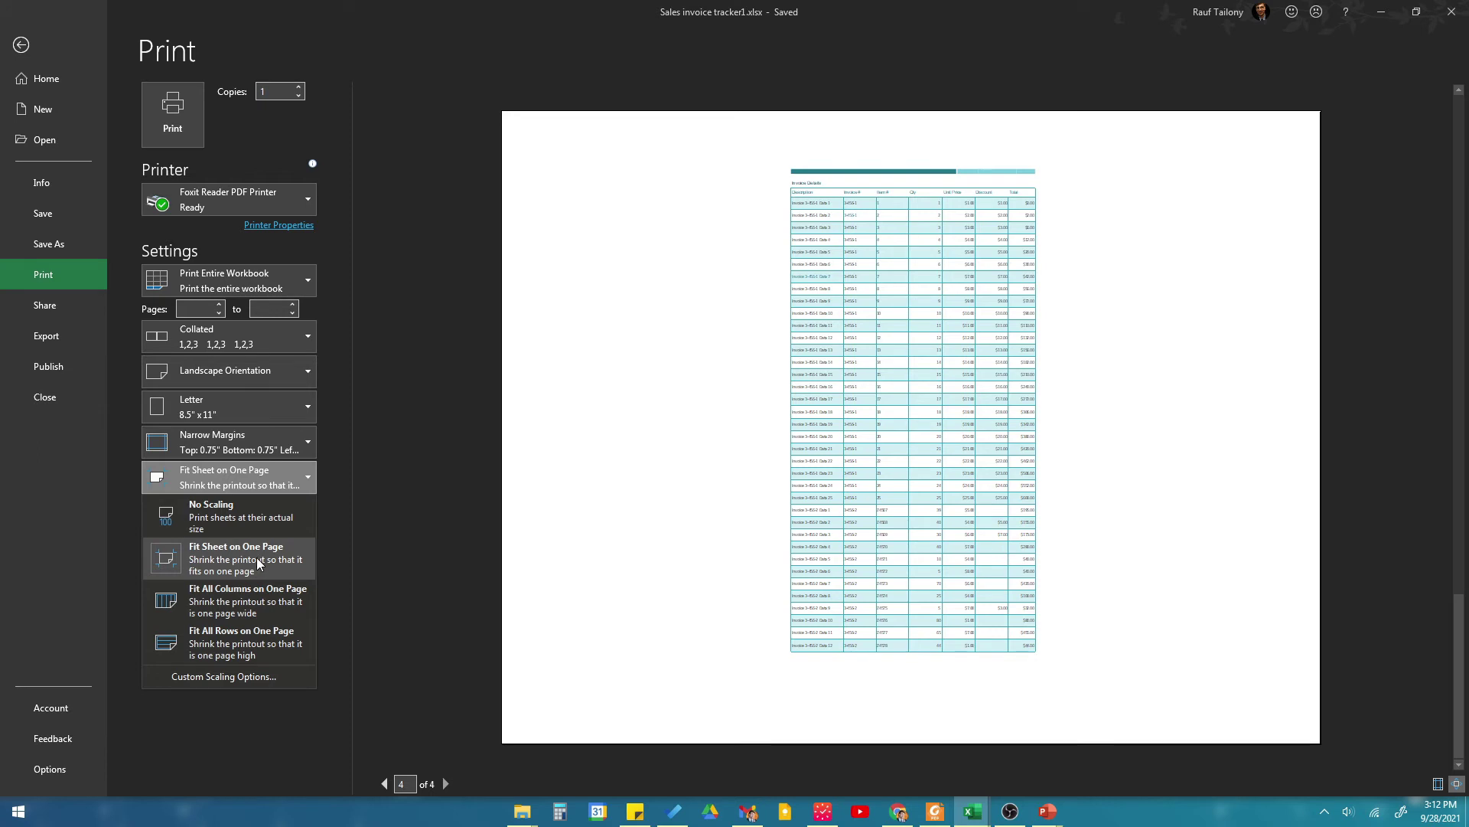
click(233, 519)
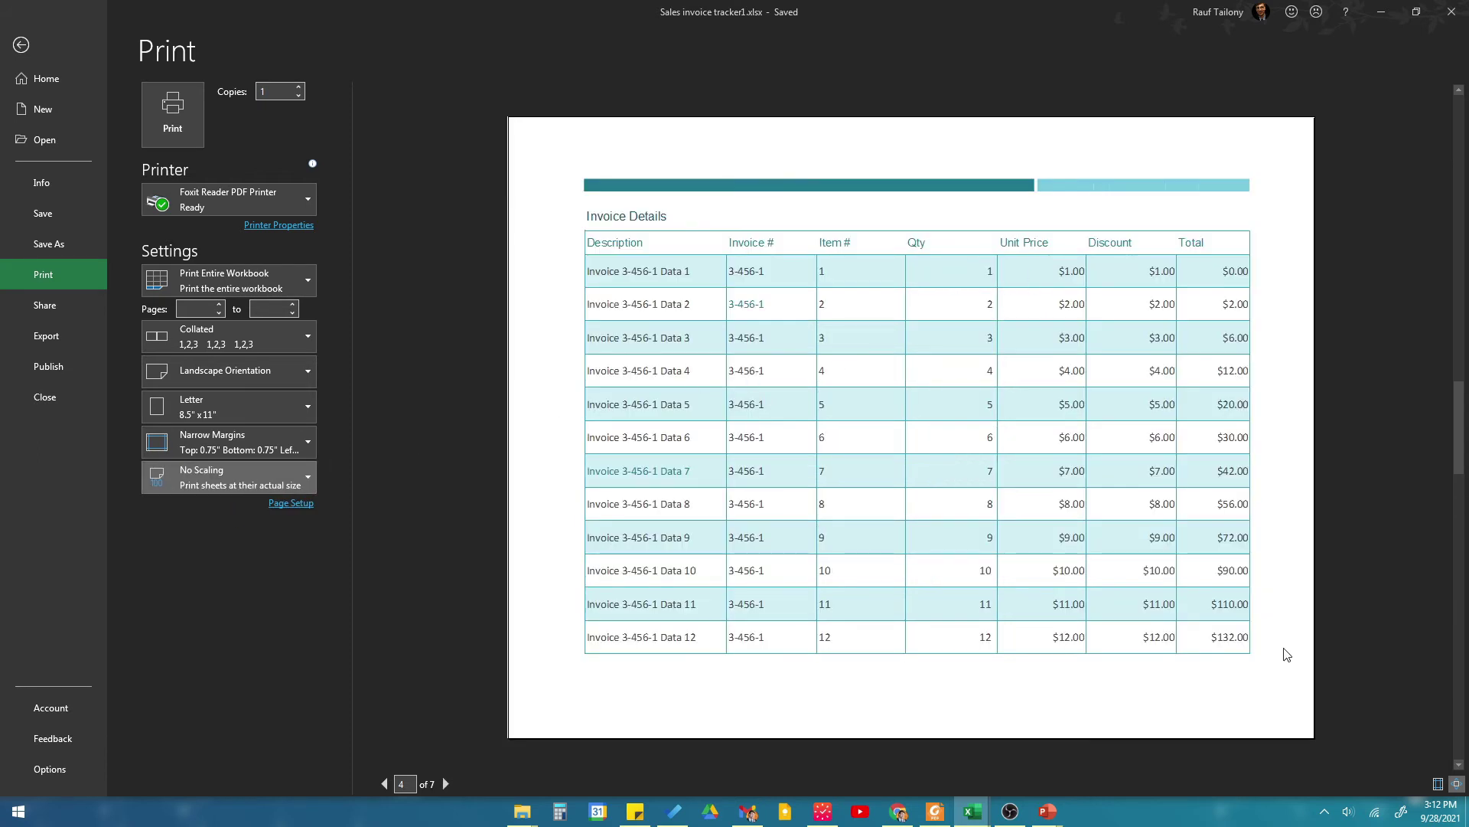
scroll(886, 590, down, 1)
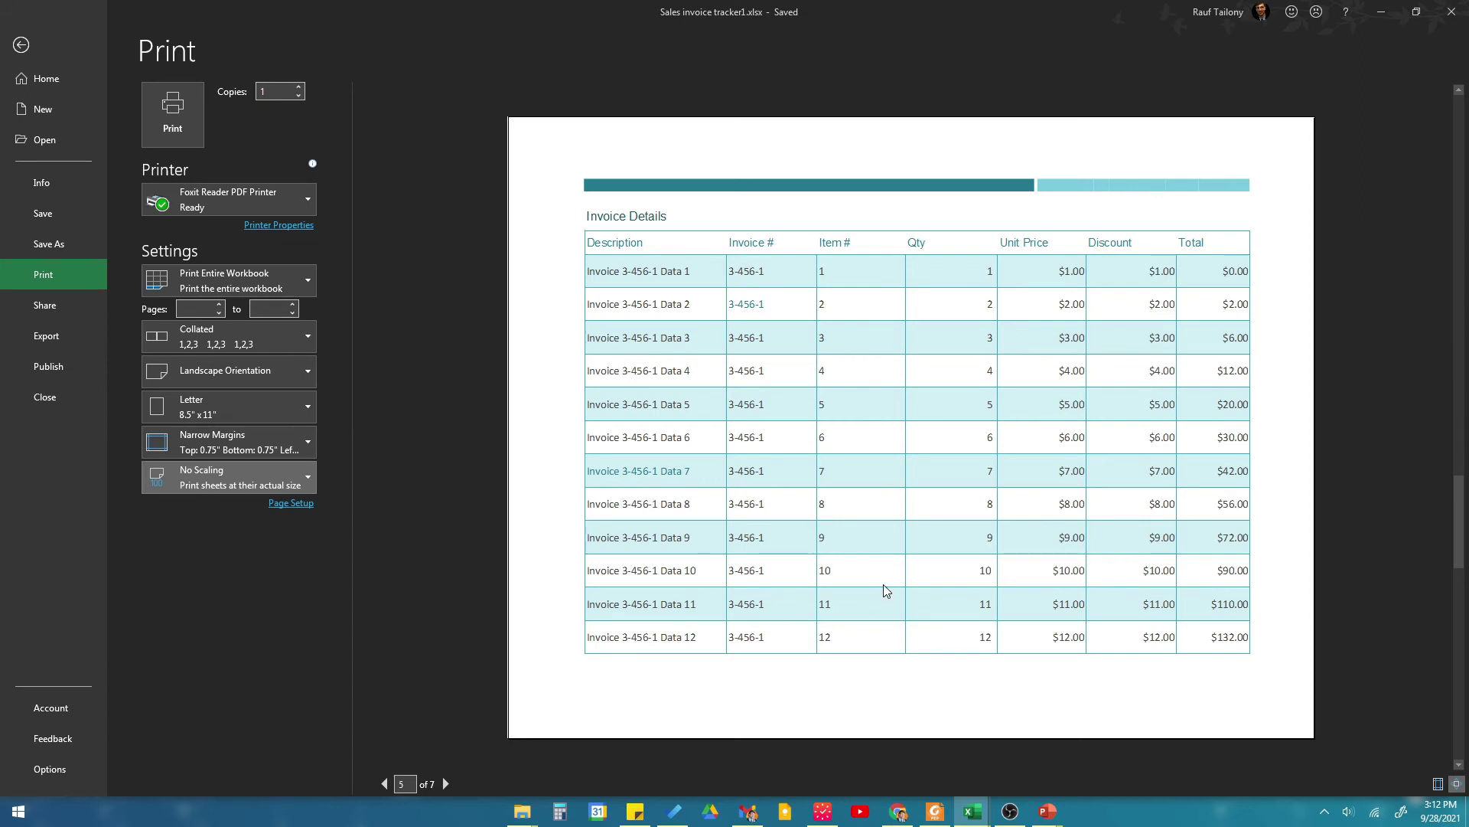
scroll(886, 590, down, 1)
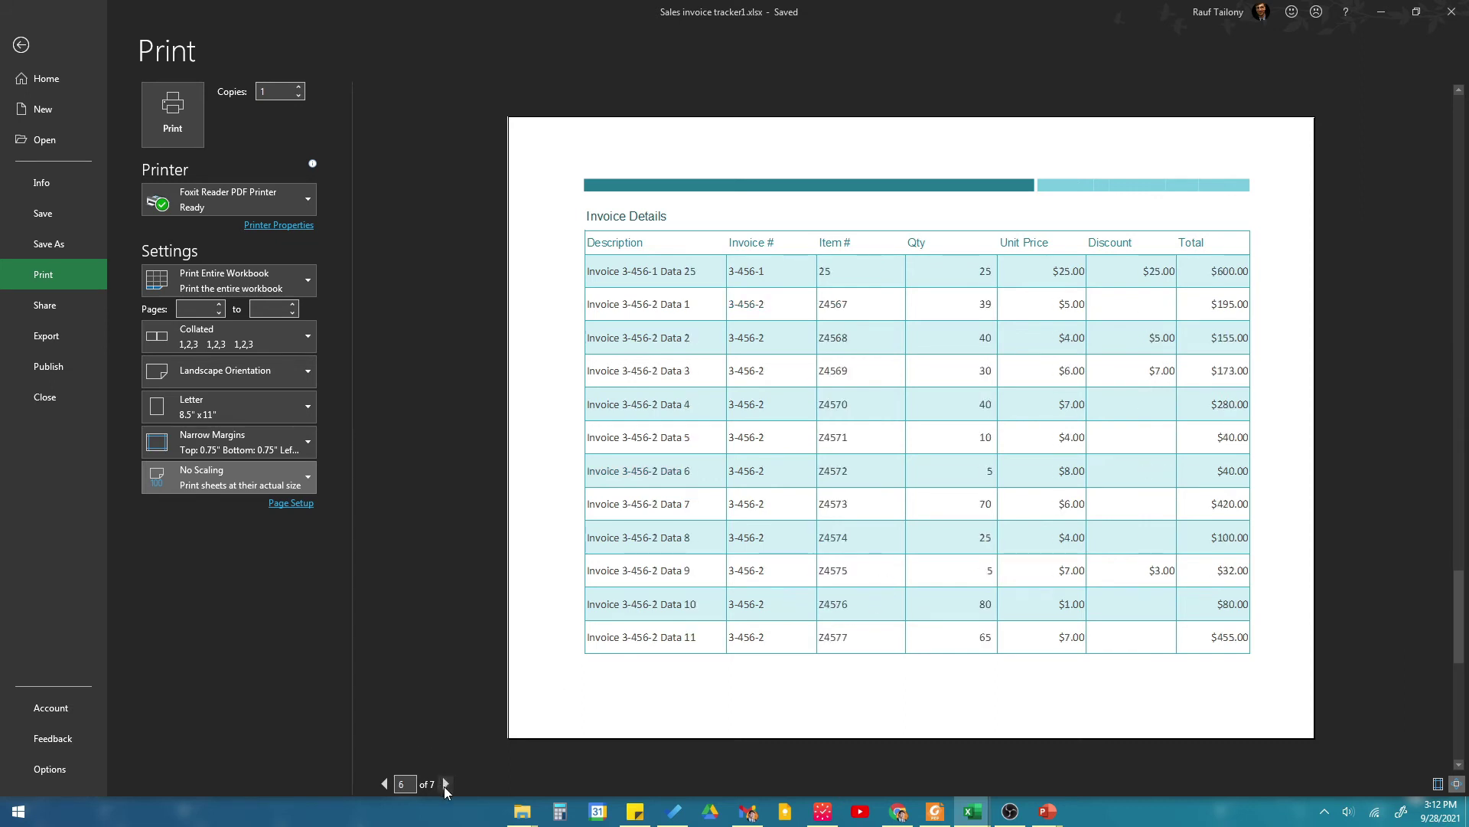
click(444, 784)
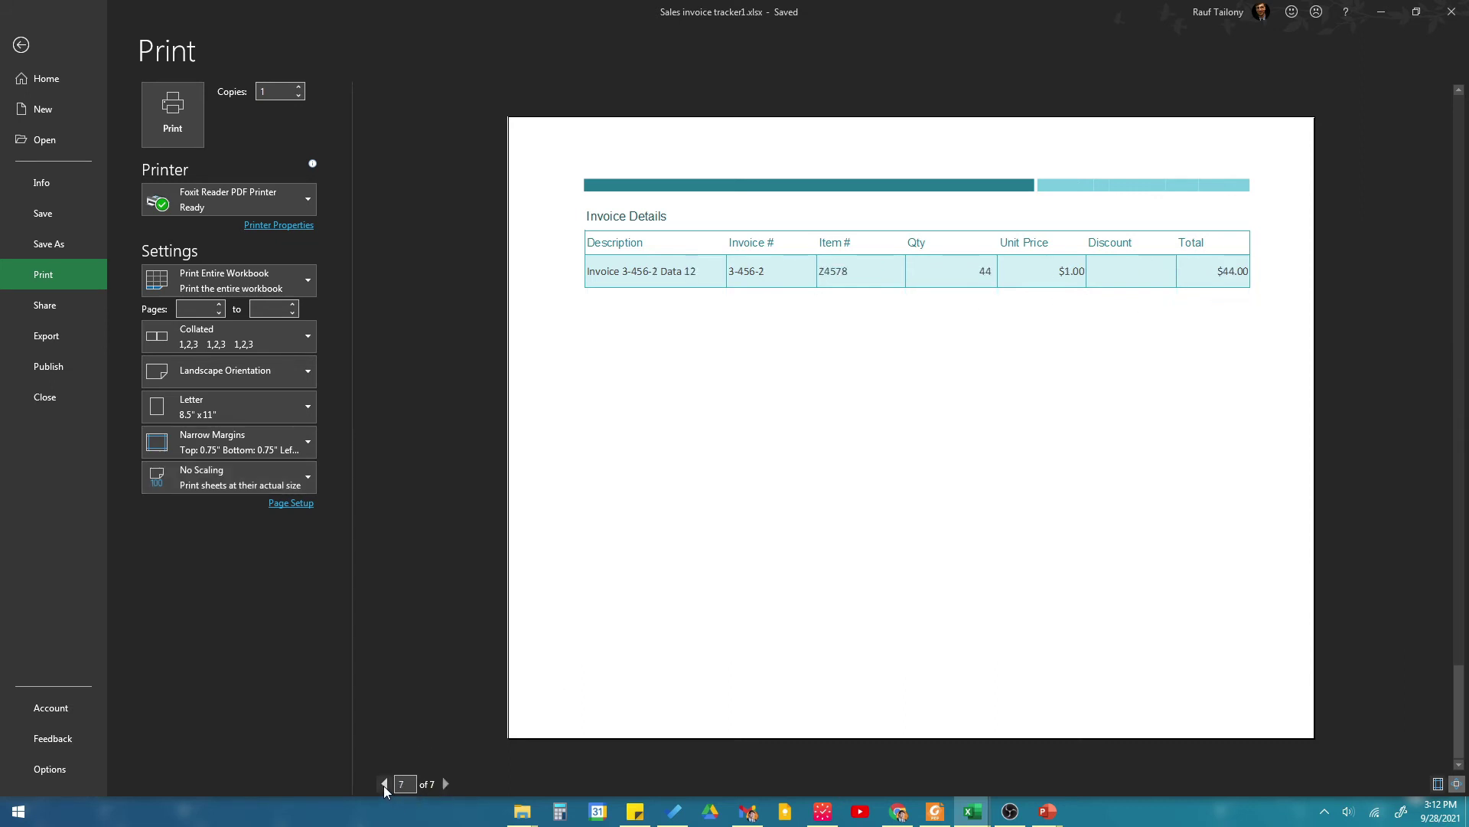
Examine how the unscaled sheets split across pages, going back to the Customers page and forward to the second Invoice Details page
click(385, 785)
click(385, 784)
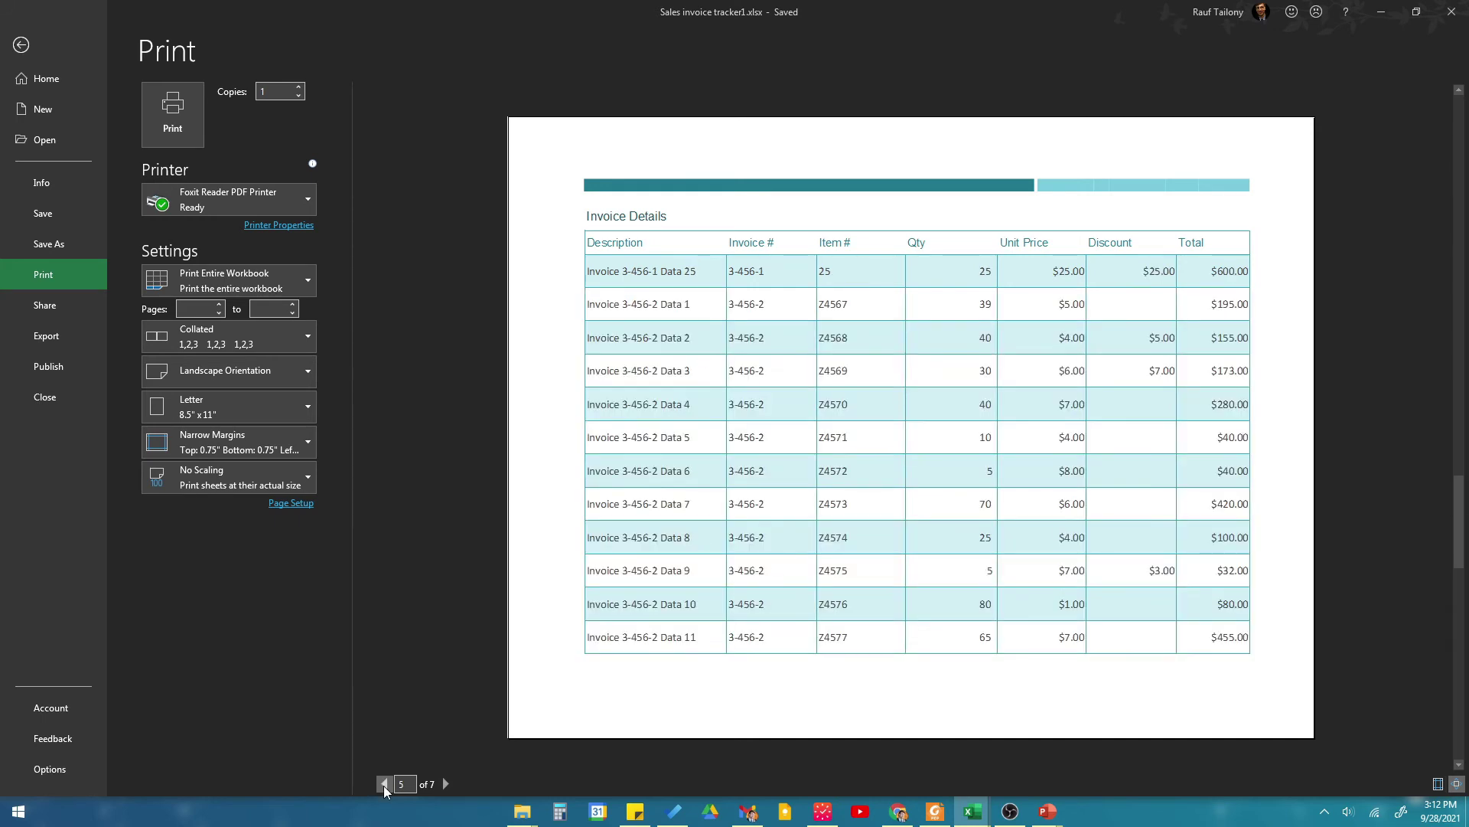
click(384, 785)
click(384, 784)
click(383, 785)
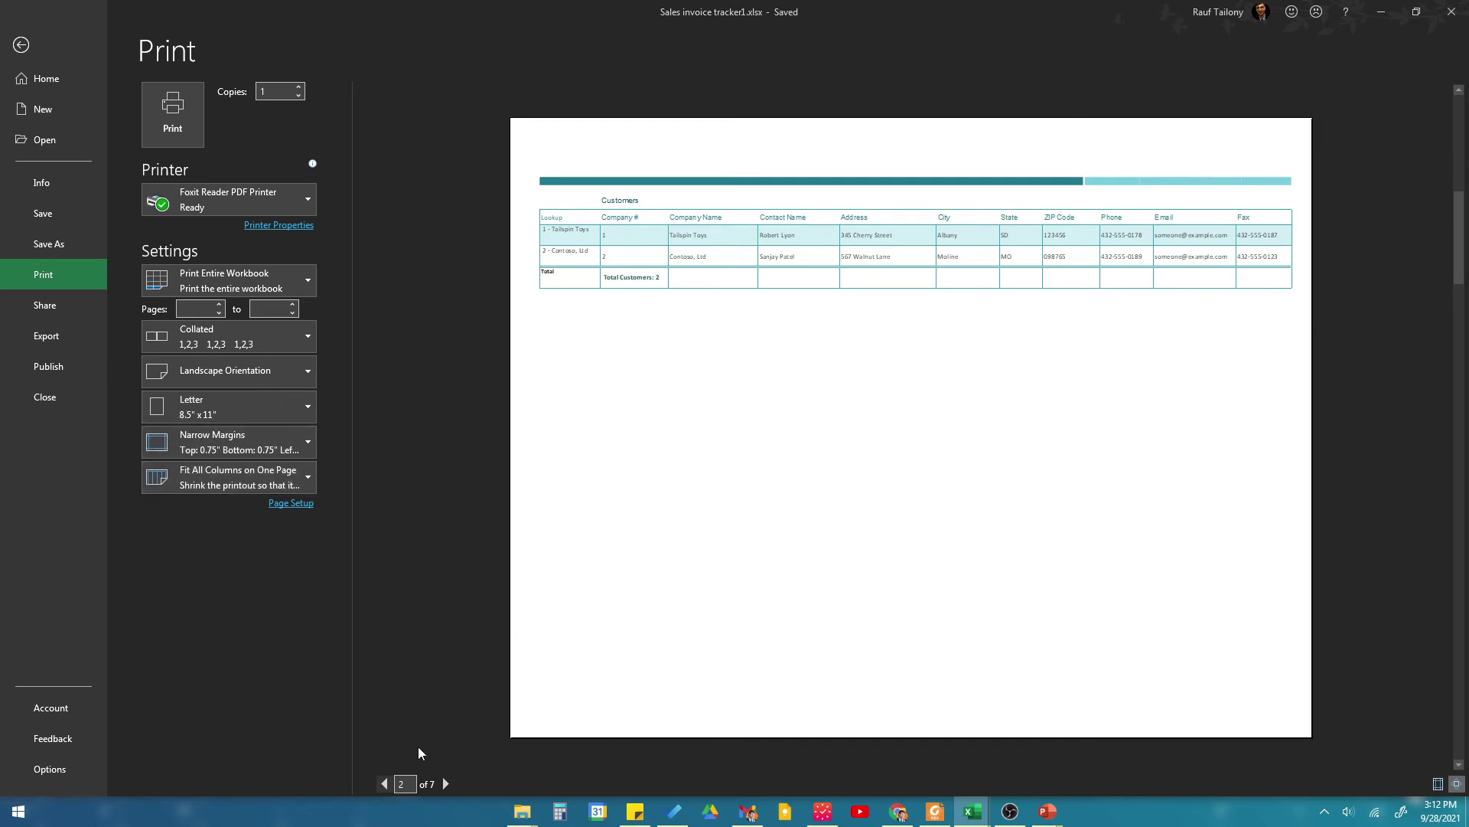
click(446, 783)
click(446, 783)
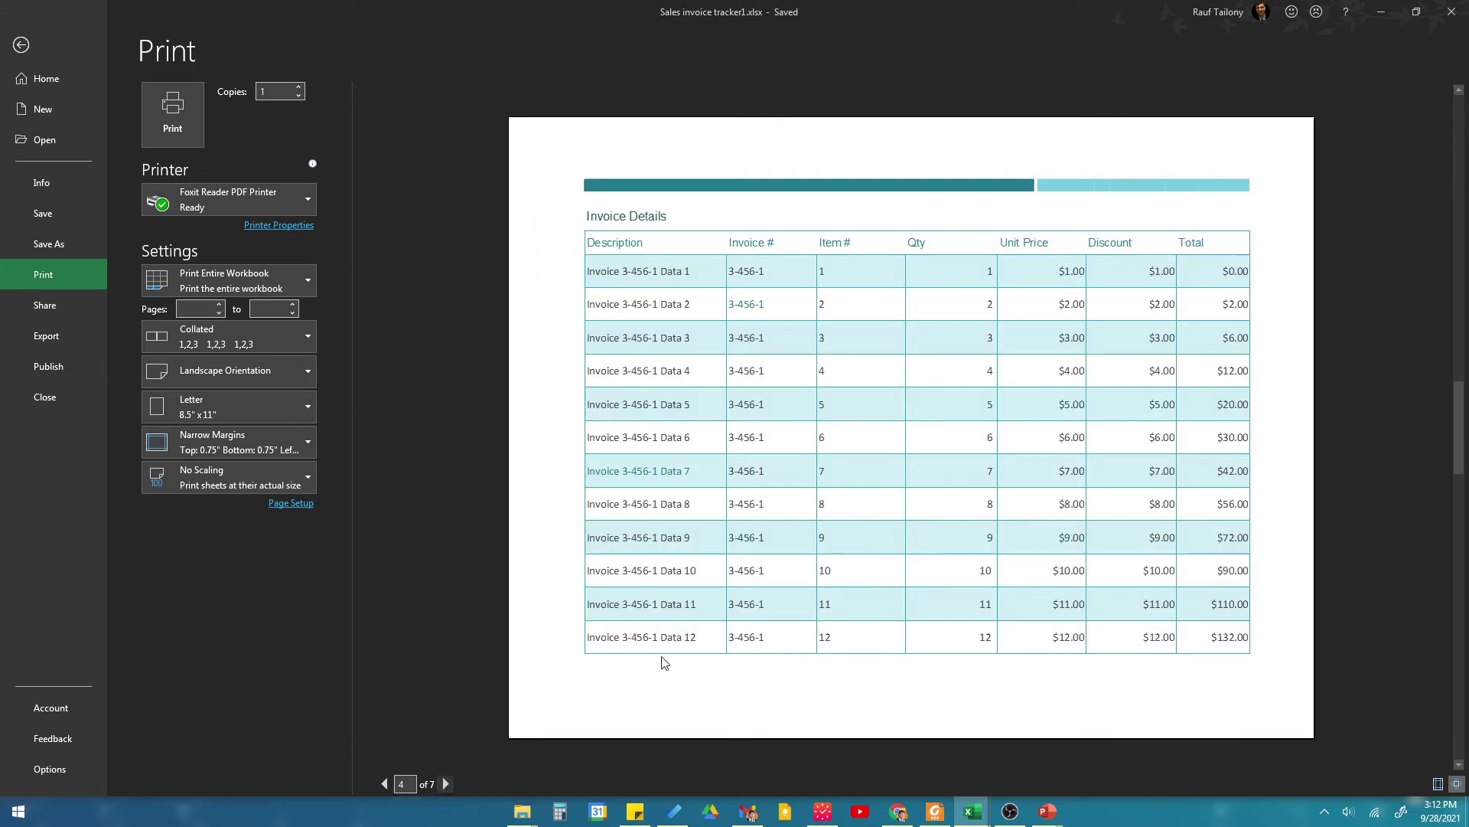
click(445, 783)
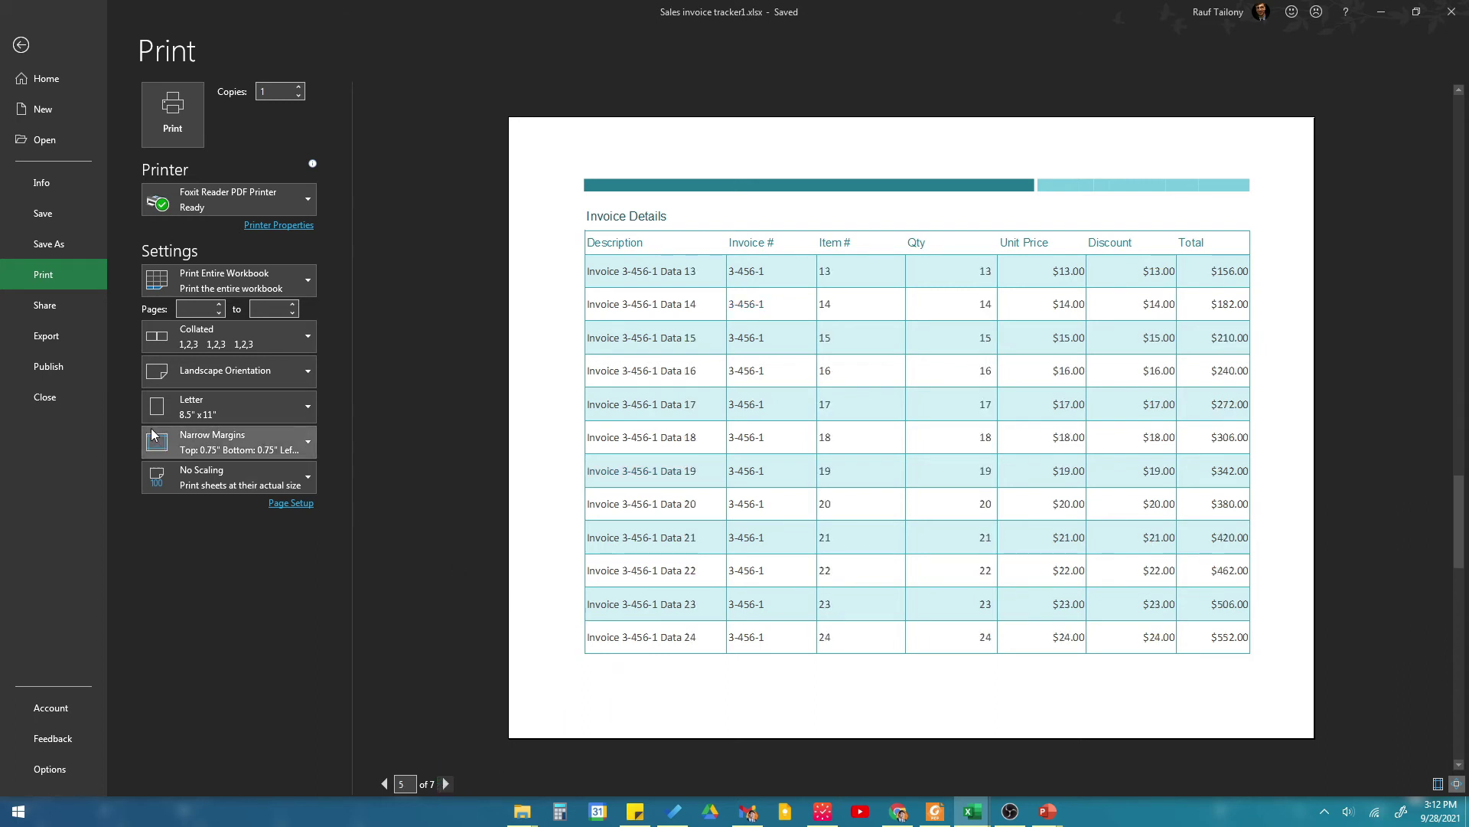
Try the Fit All Columns on One Page scaling for the Invoice Details sheet
click(277, 476)
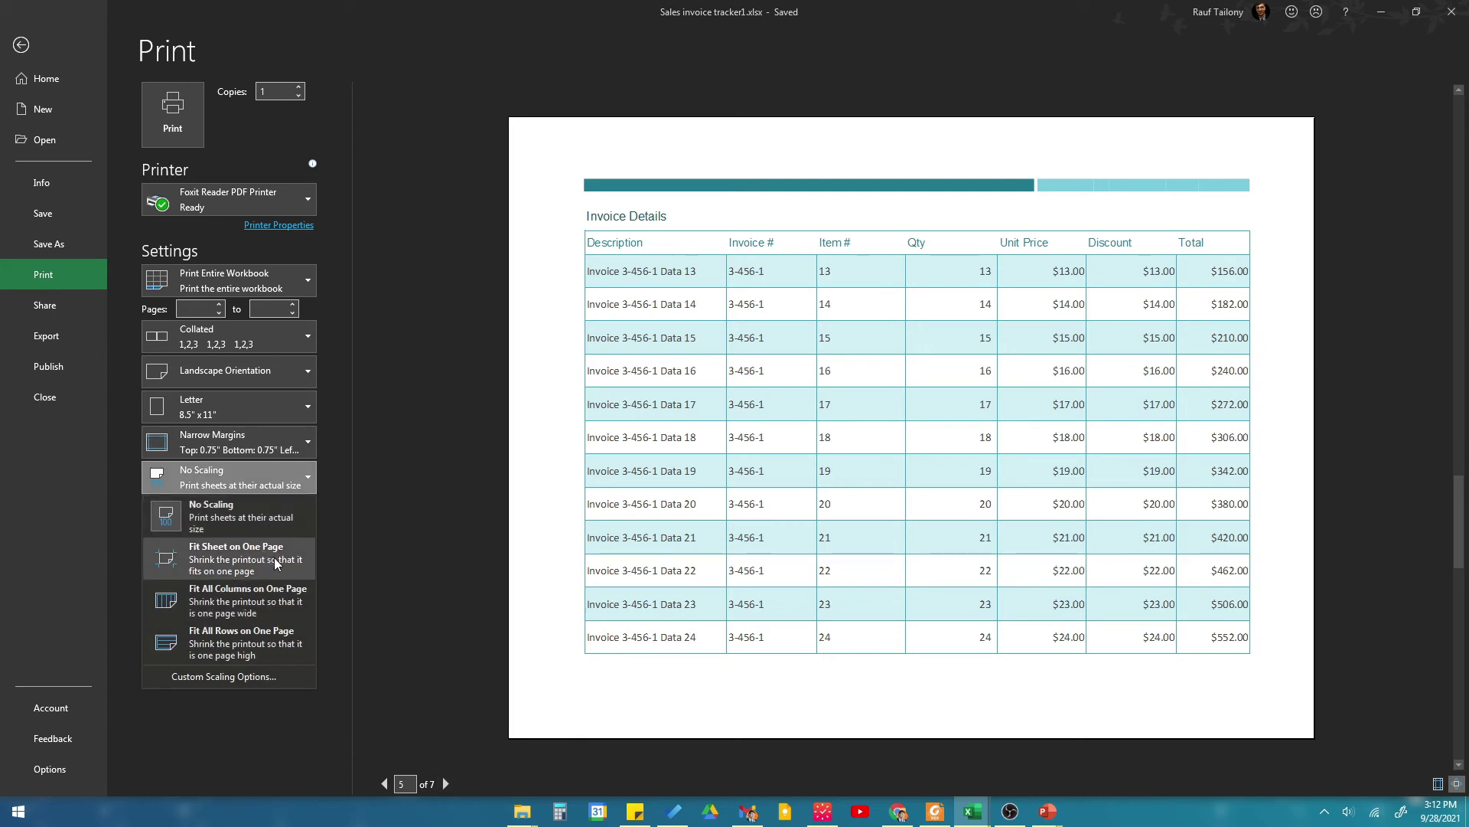
click(258, 598)
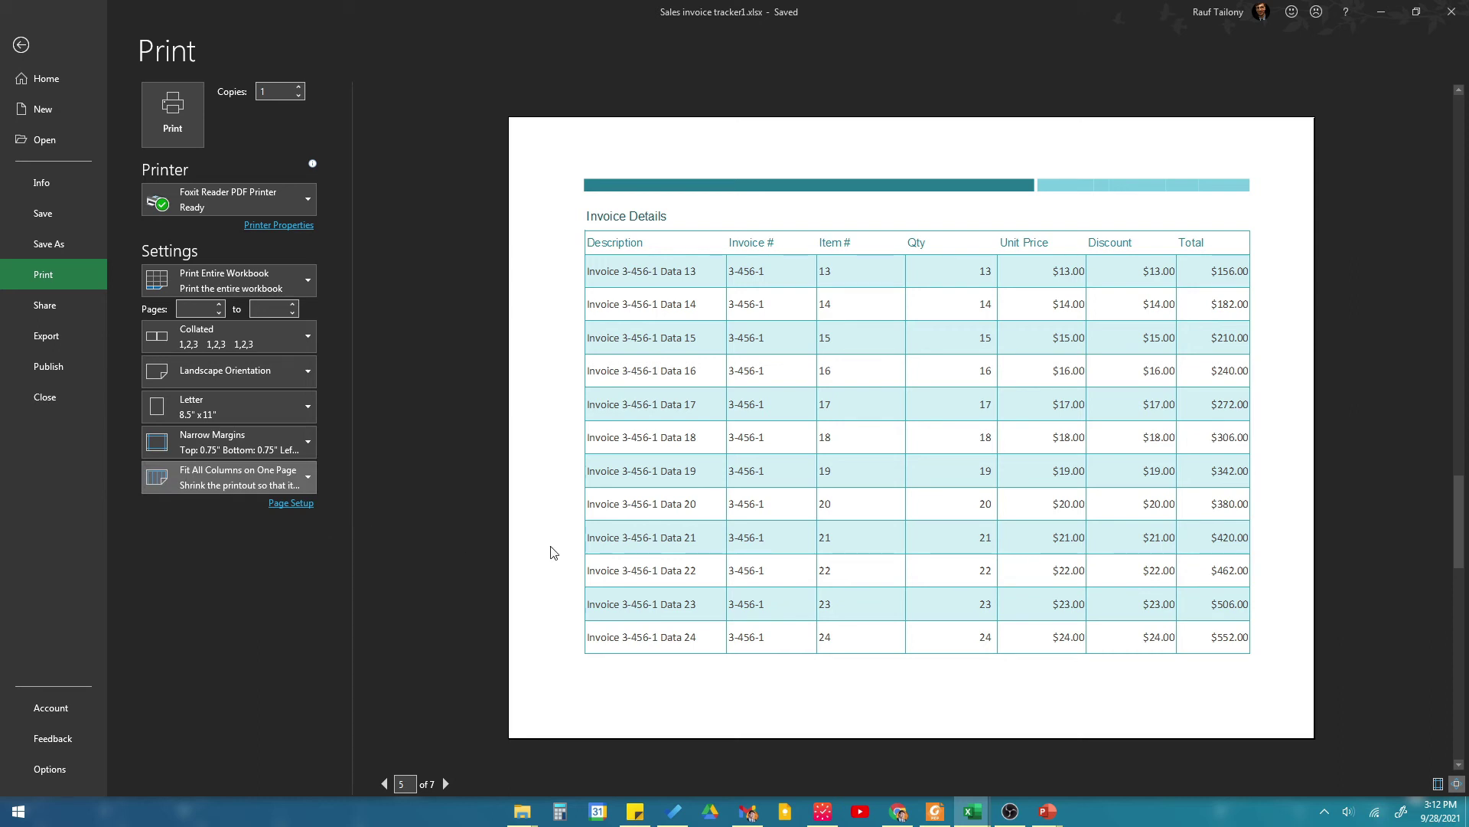
Set the Invoice Details sheet to Fit Sheet on One Page and return the print preview to the first page
click(296, 481)
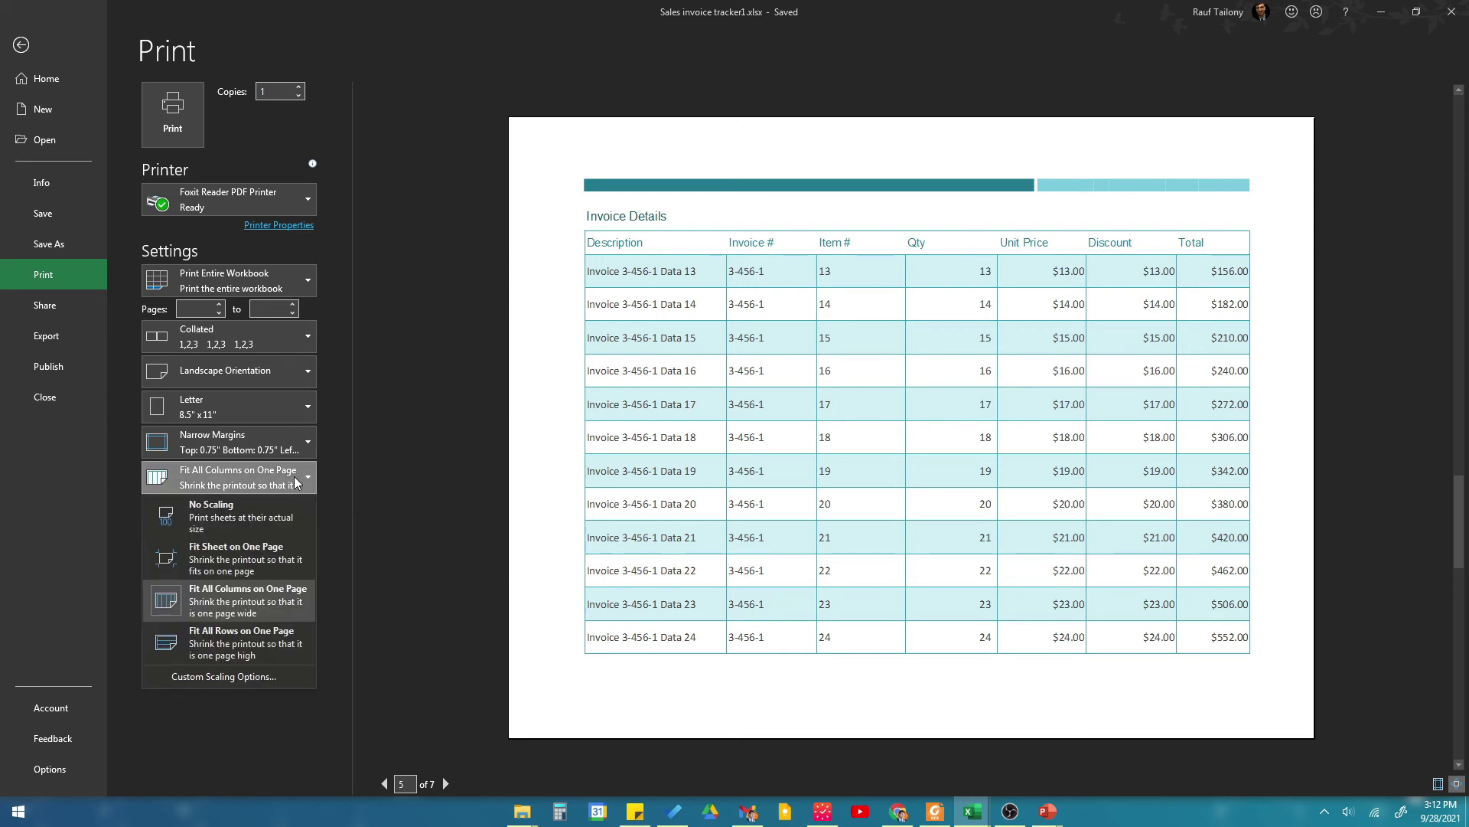
click(279, 551)
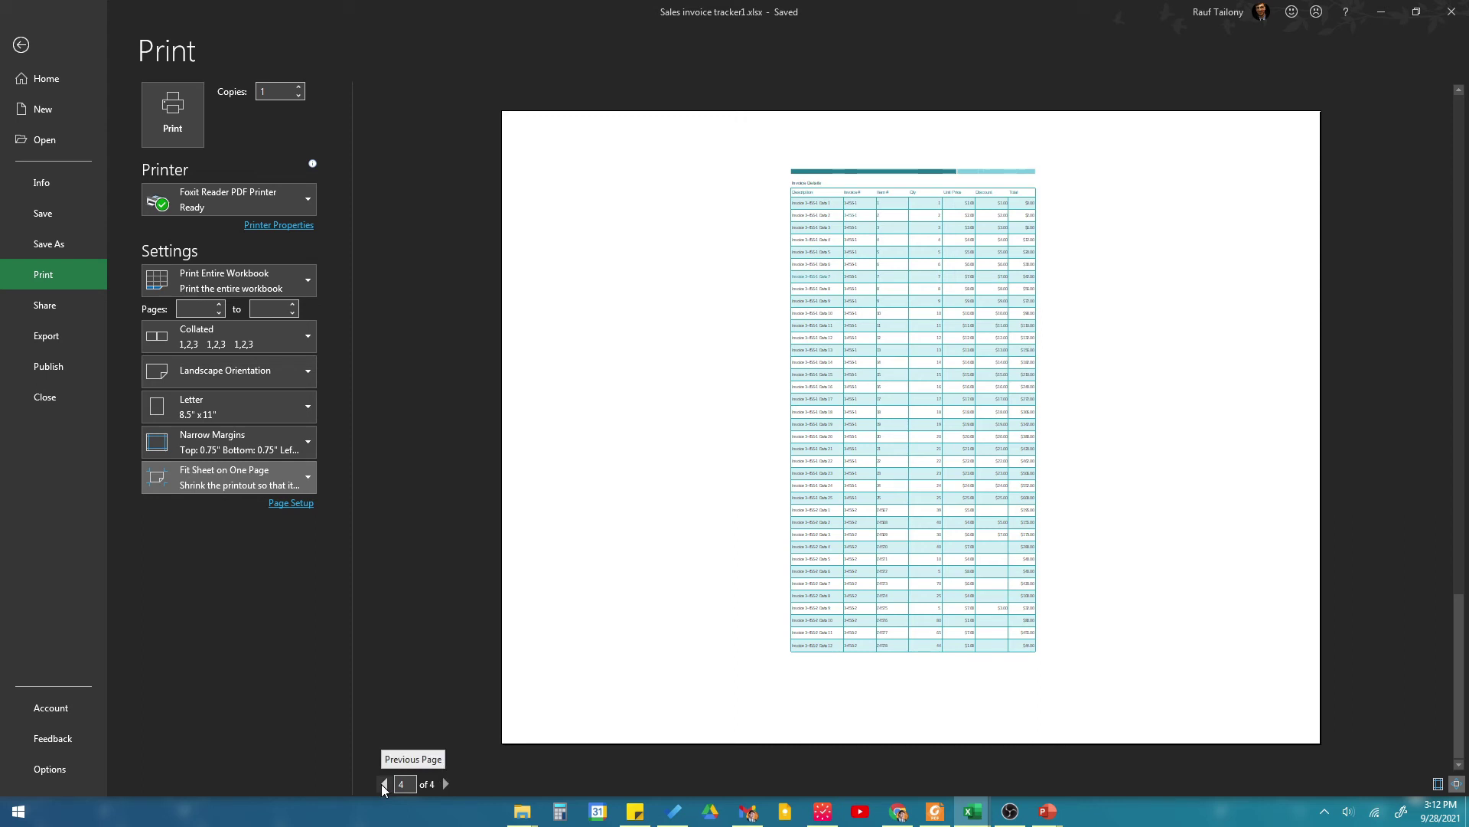
click(382, 783)
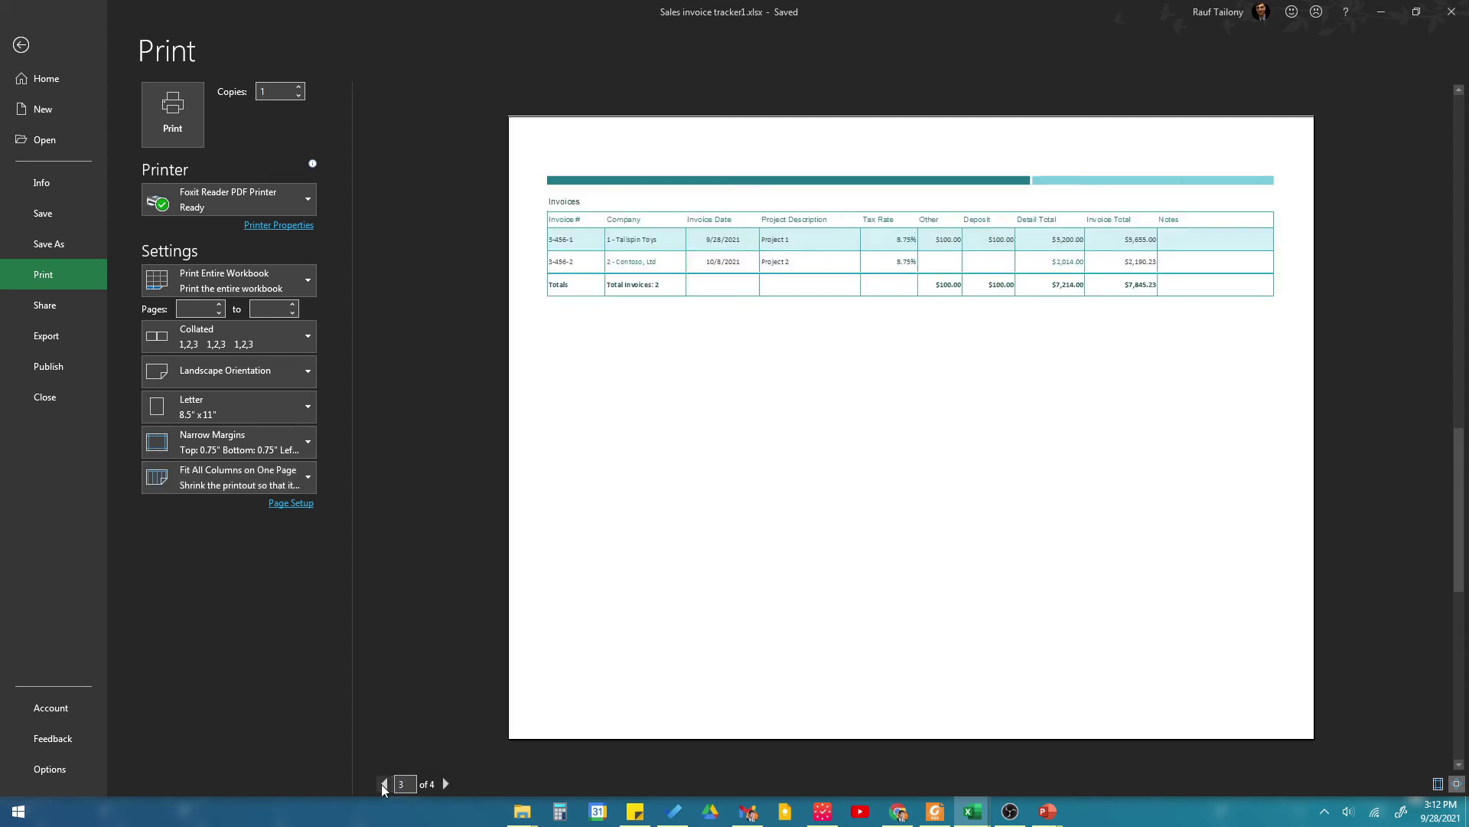
click(383, 784)
click(382, 784)
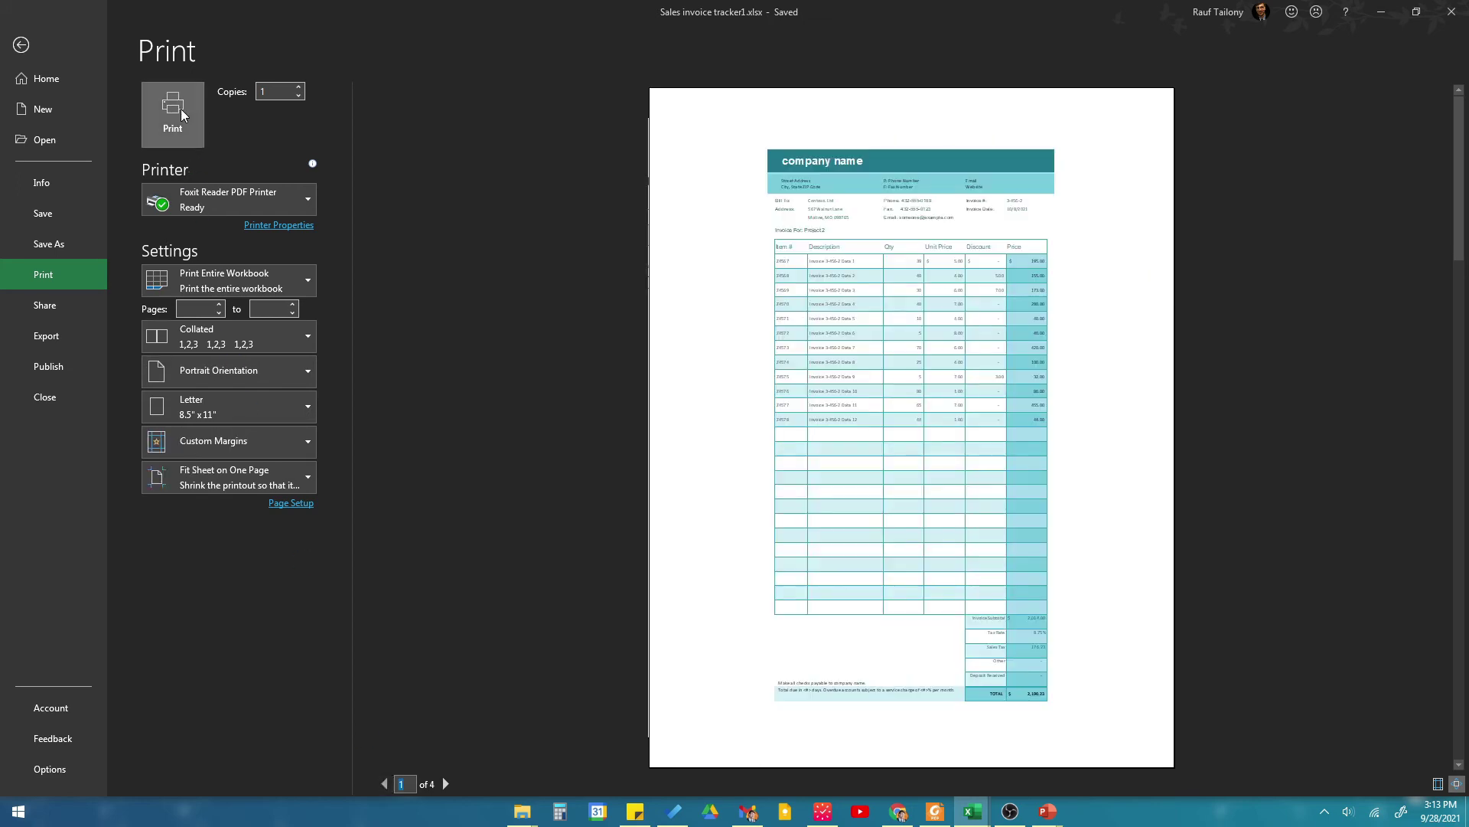
Print the entire workbook with the Foxit Reader PDF Printer, saving it to the Desktop as Sales invoice tracker1.pdf
click(181, 112)
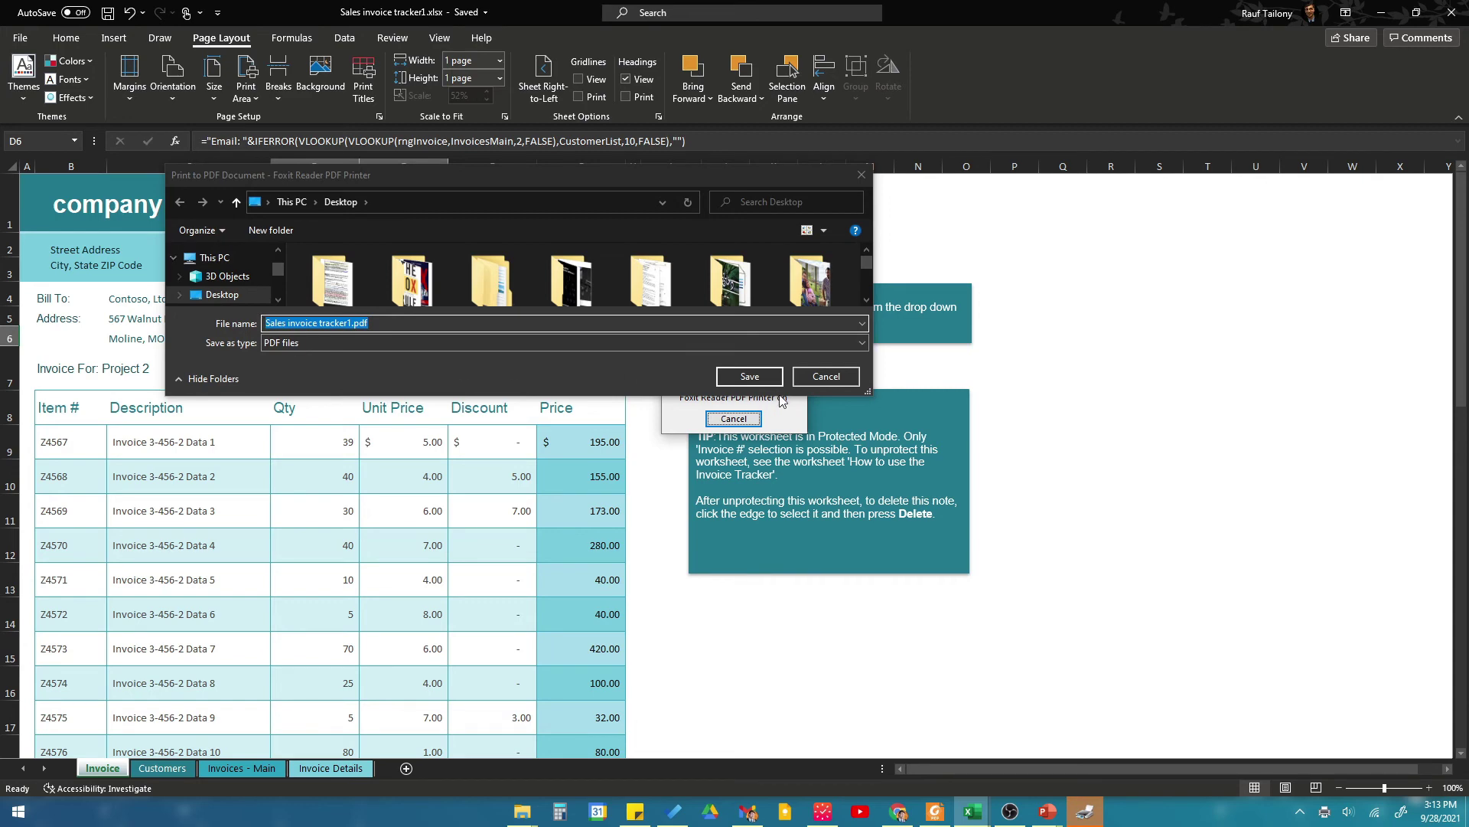
click(750, 376)
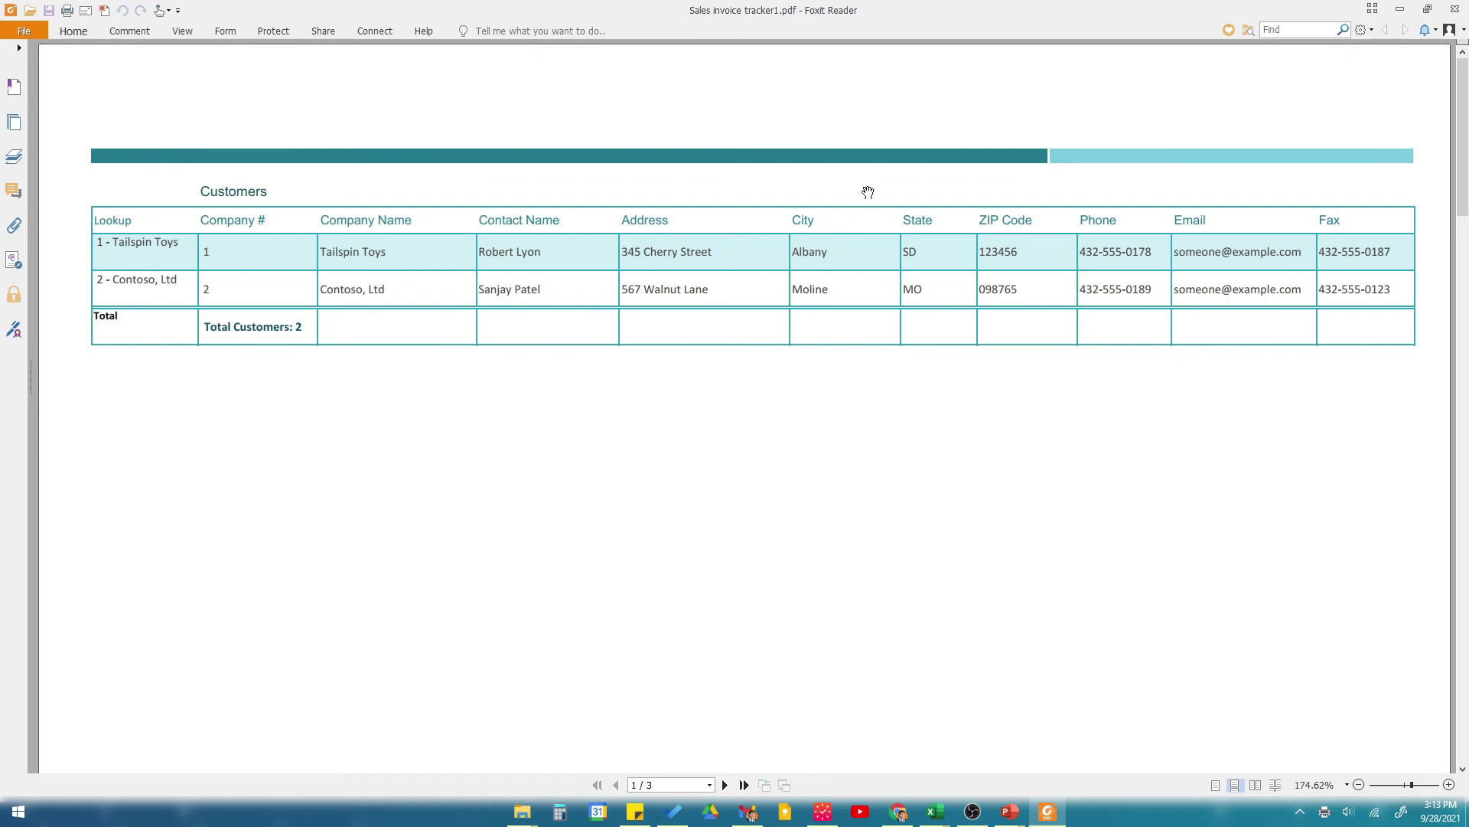
Examine the Customers, Invoices and Invoice Details pages of the PDF in Foxit Reader, checking the legibility of the invoice rows up close
scroll(868, 192, down, 10)
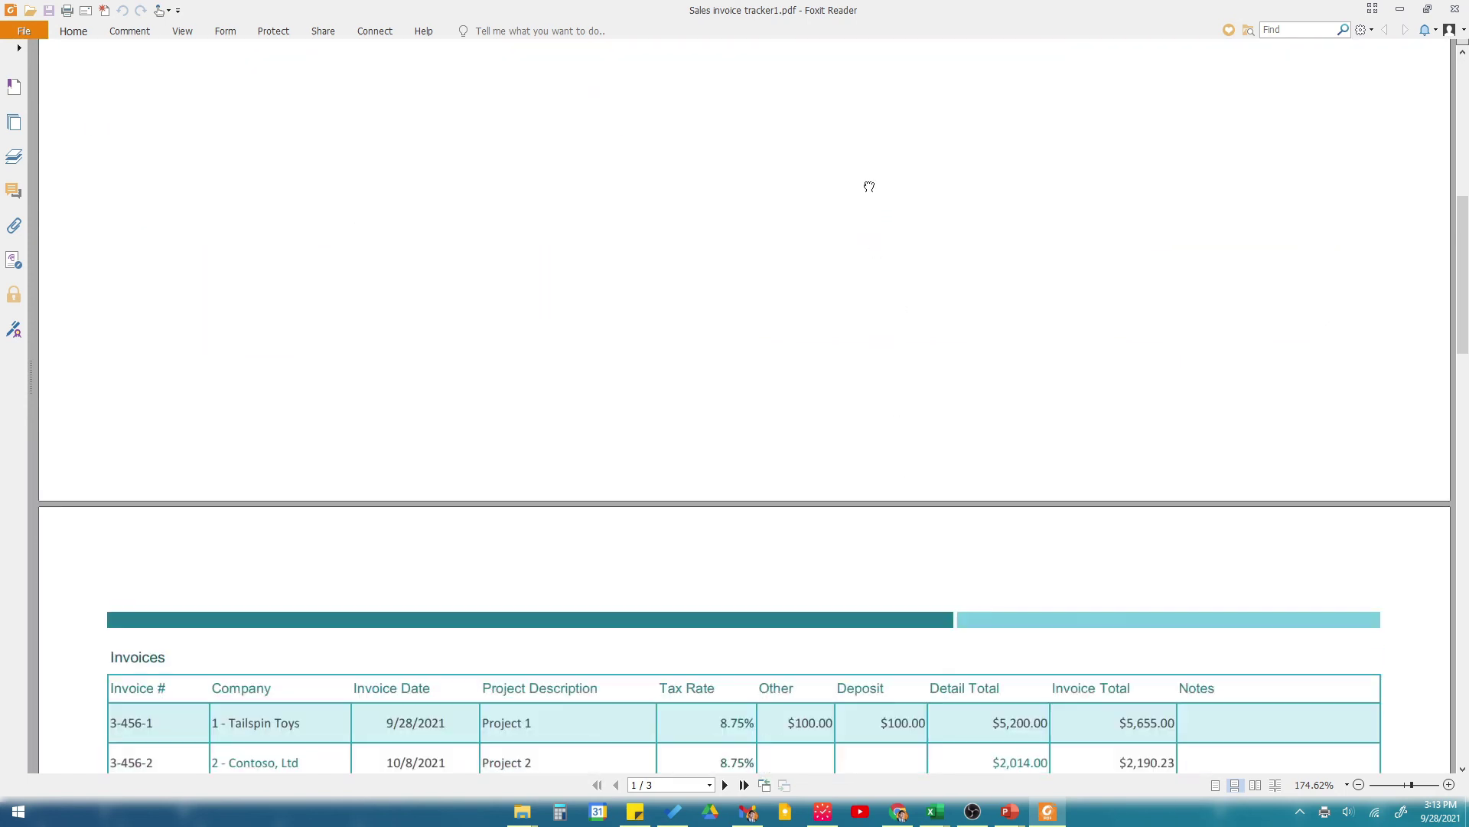
triple_click(968, 613)
scroll(1060, 456, down, 4)
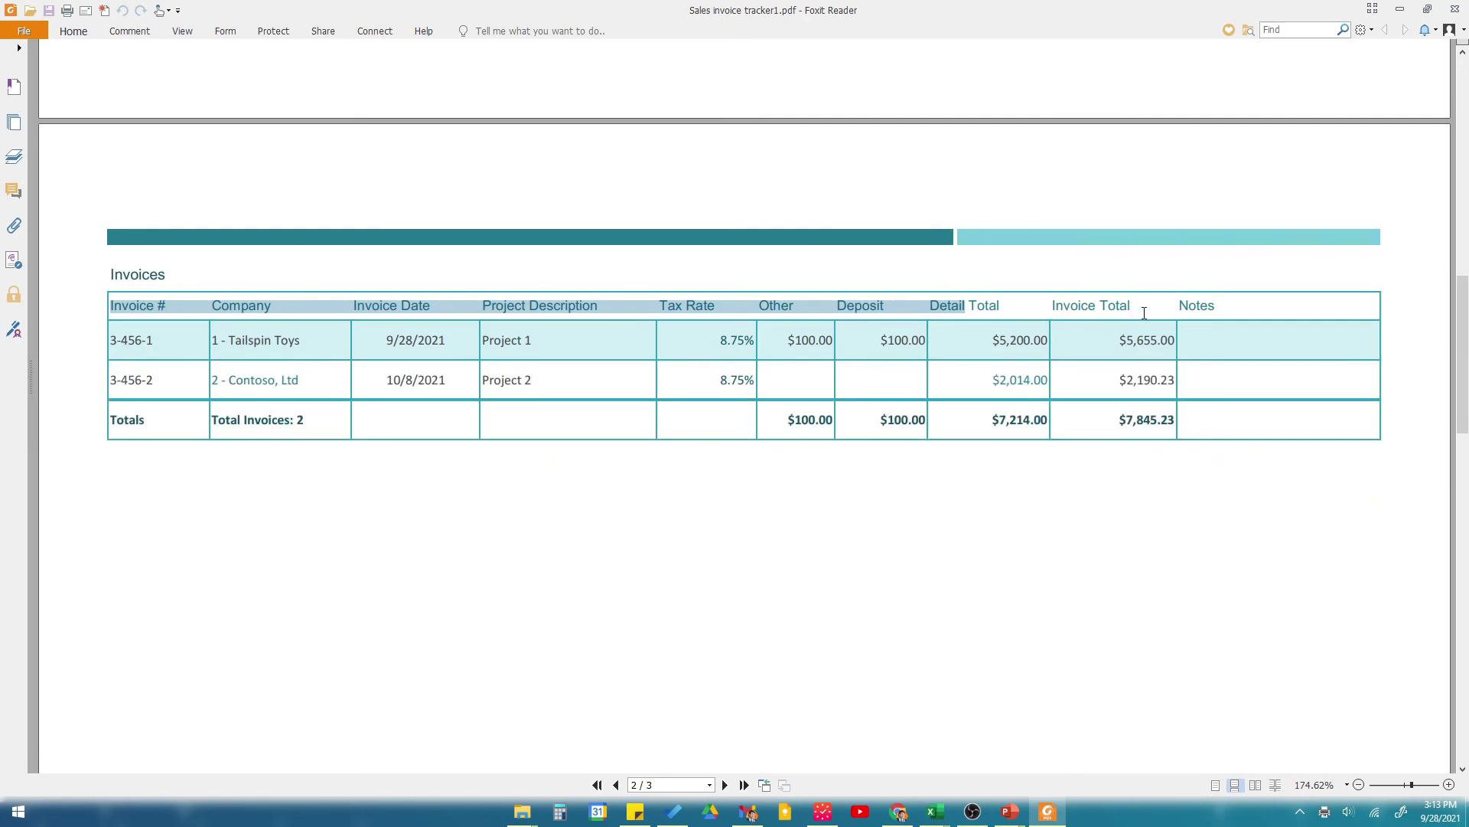
scroll(1144, 312, down, 12)
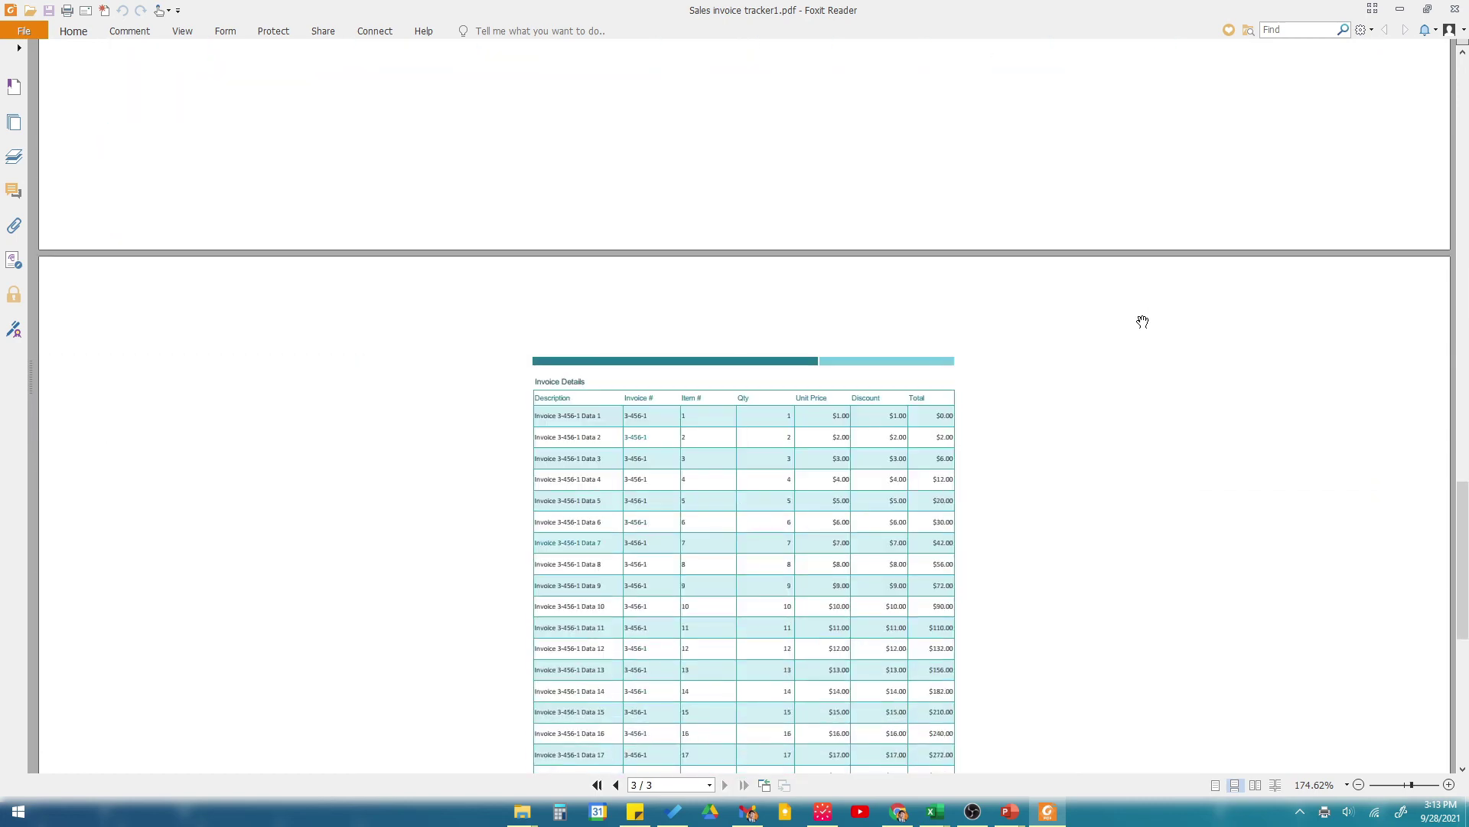
scroll(1143, 321, down, 4)
drag(1057, 192, 1039, 102)
ctrl+scroll(761, 236, up, 4)
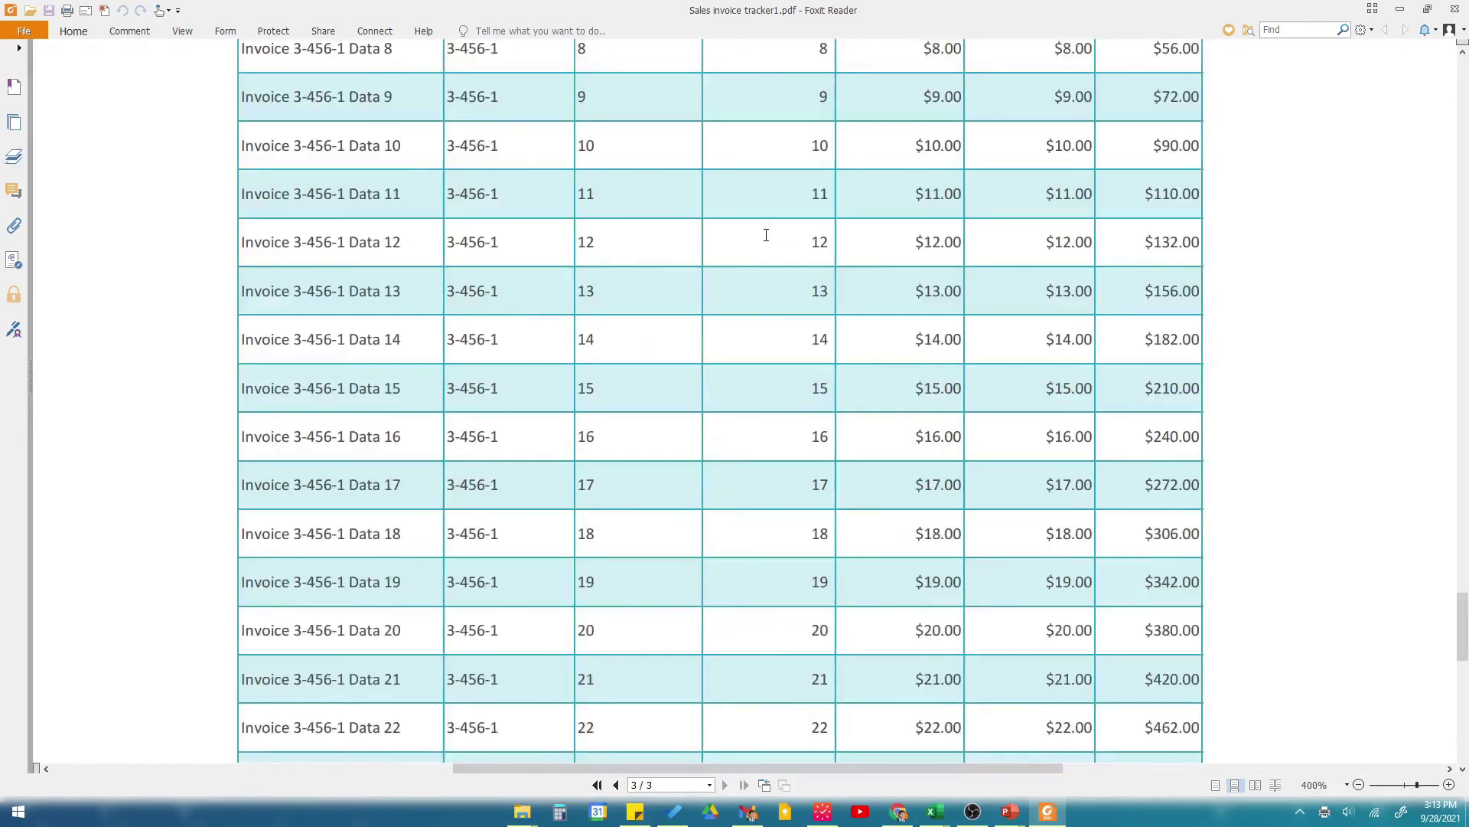
ctrl+scroll(767, 235, down, 4)
drag(1007, 151, 999, 363)
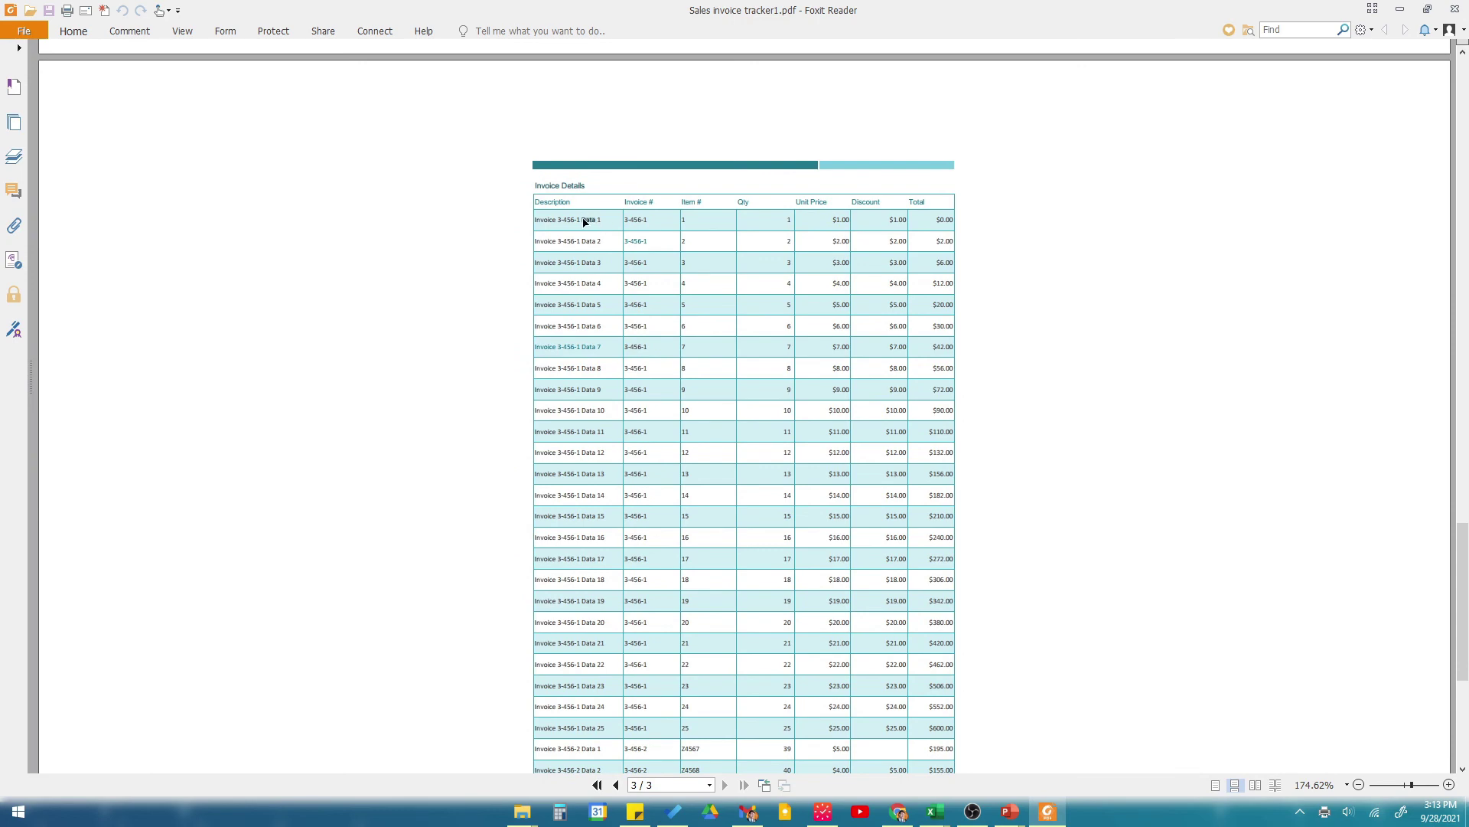
Highlight the word "Data" in the first row of the Invoice Details table and inspect it up close
double_click(584, 220)
click(617, 198)
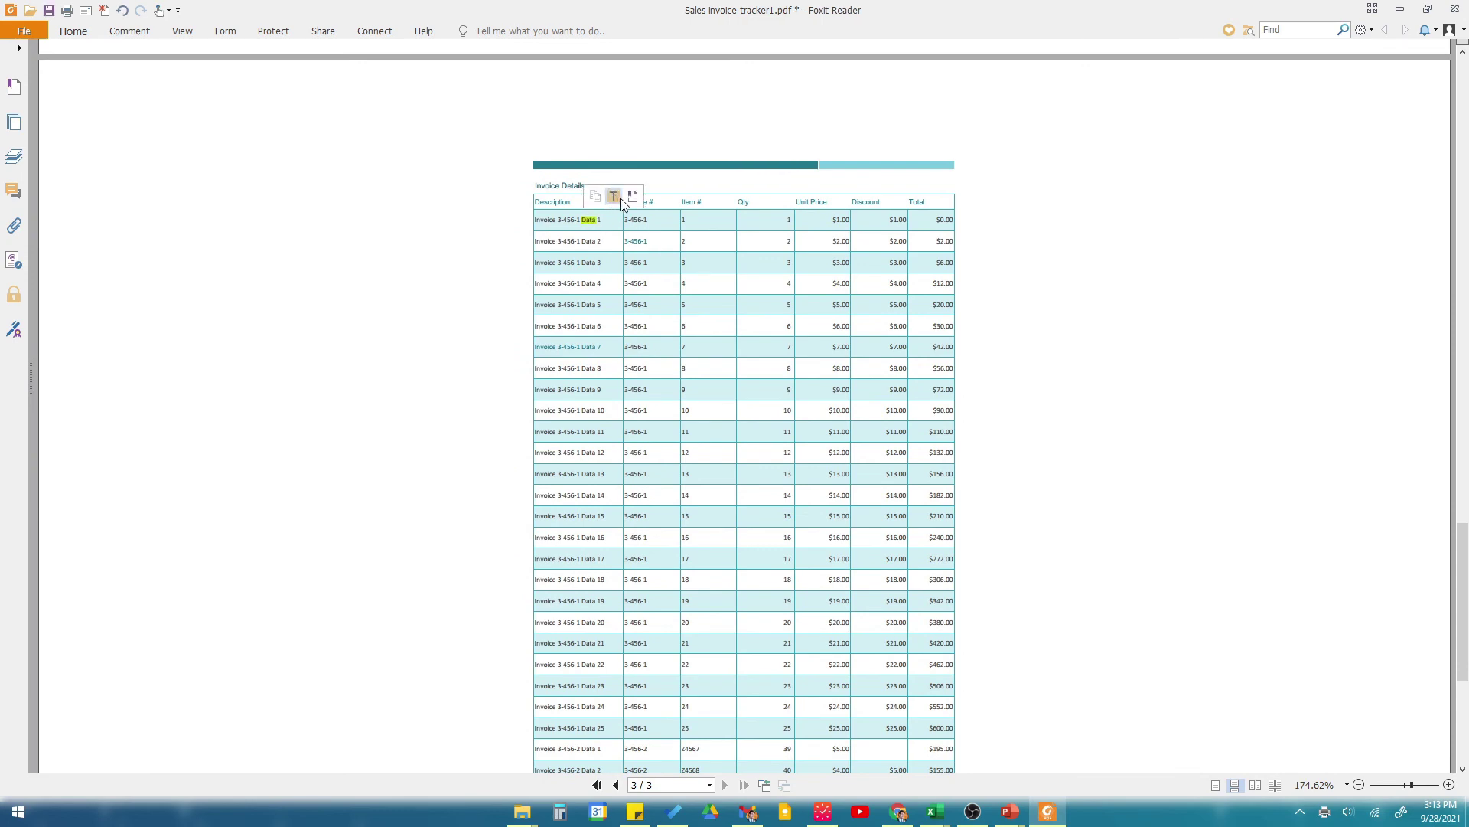
ctrl+scroll(572, 226, up, 3)
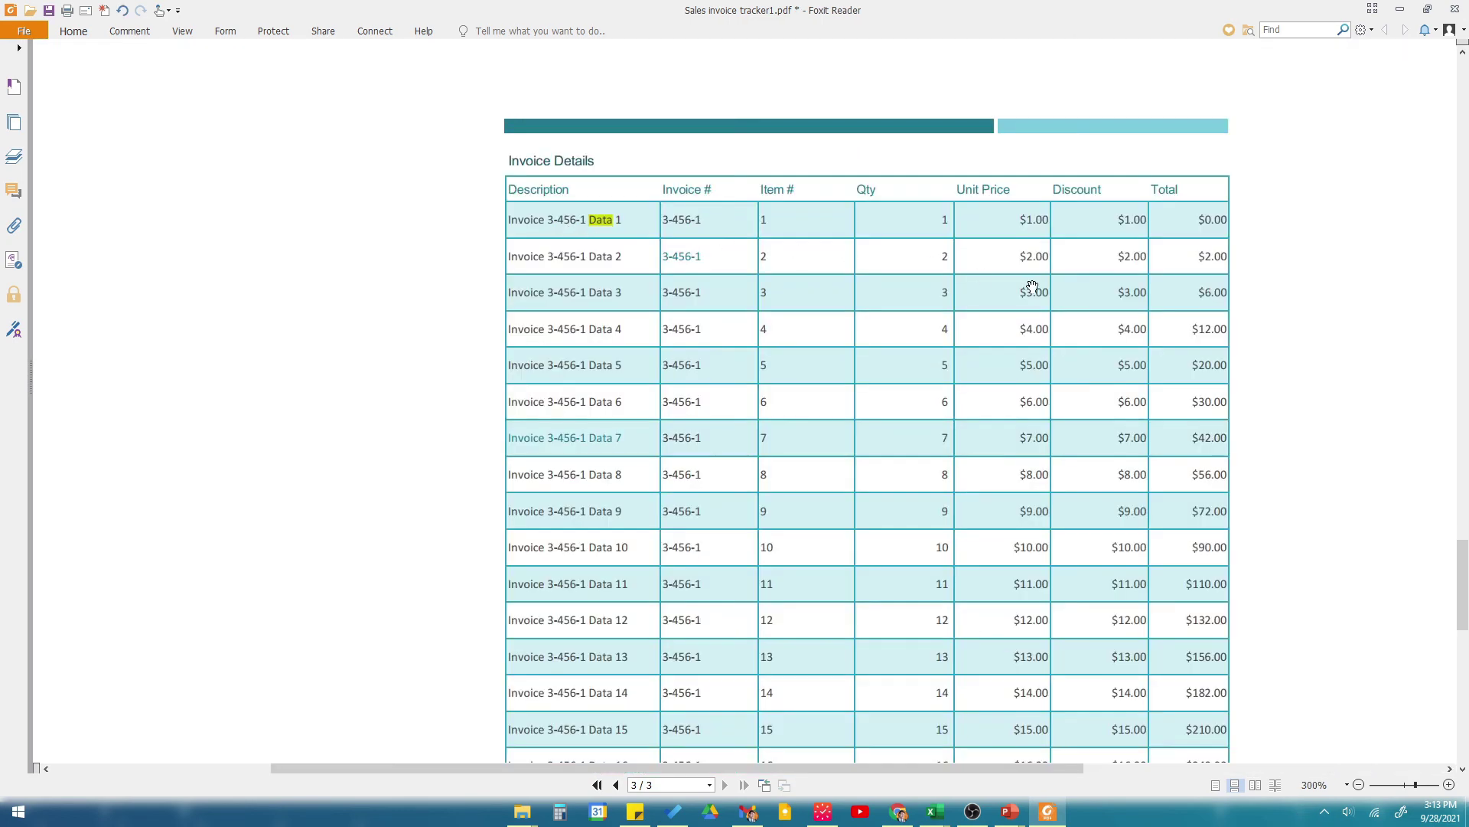
ctrl+scroll(1032, 286, down, 3)
Examine the Invoice Details page down to its last row and check how the whole table fits on one page
scroll(1201, 440, down, 5)
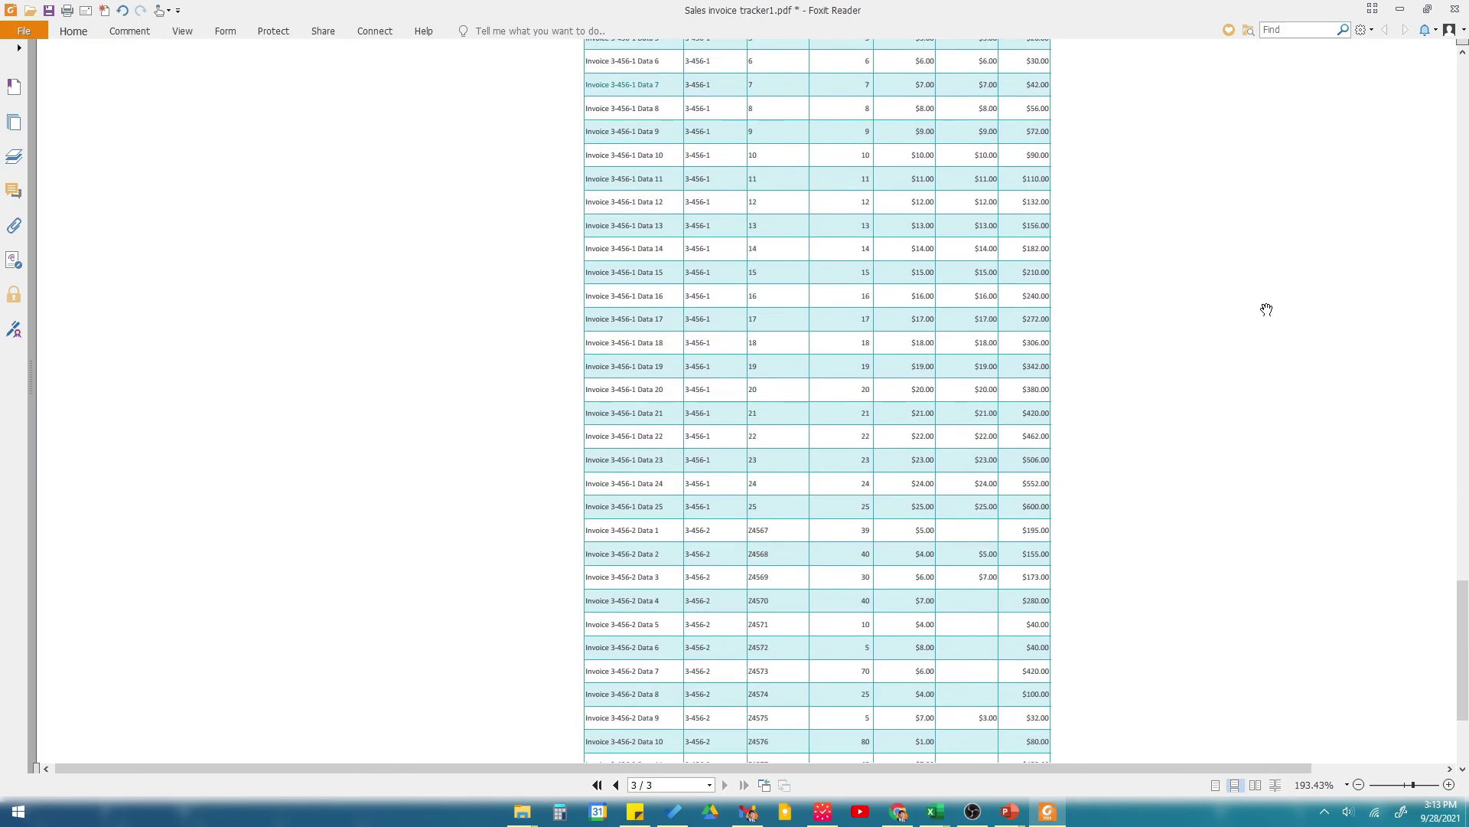
scroll(1236, 414, down, 1)
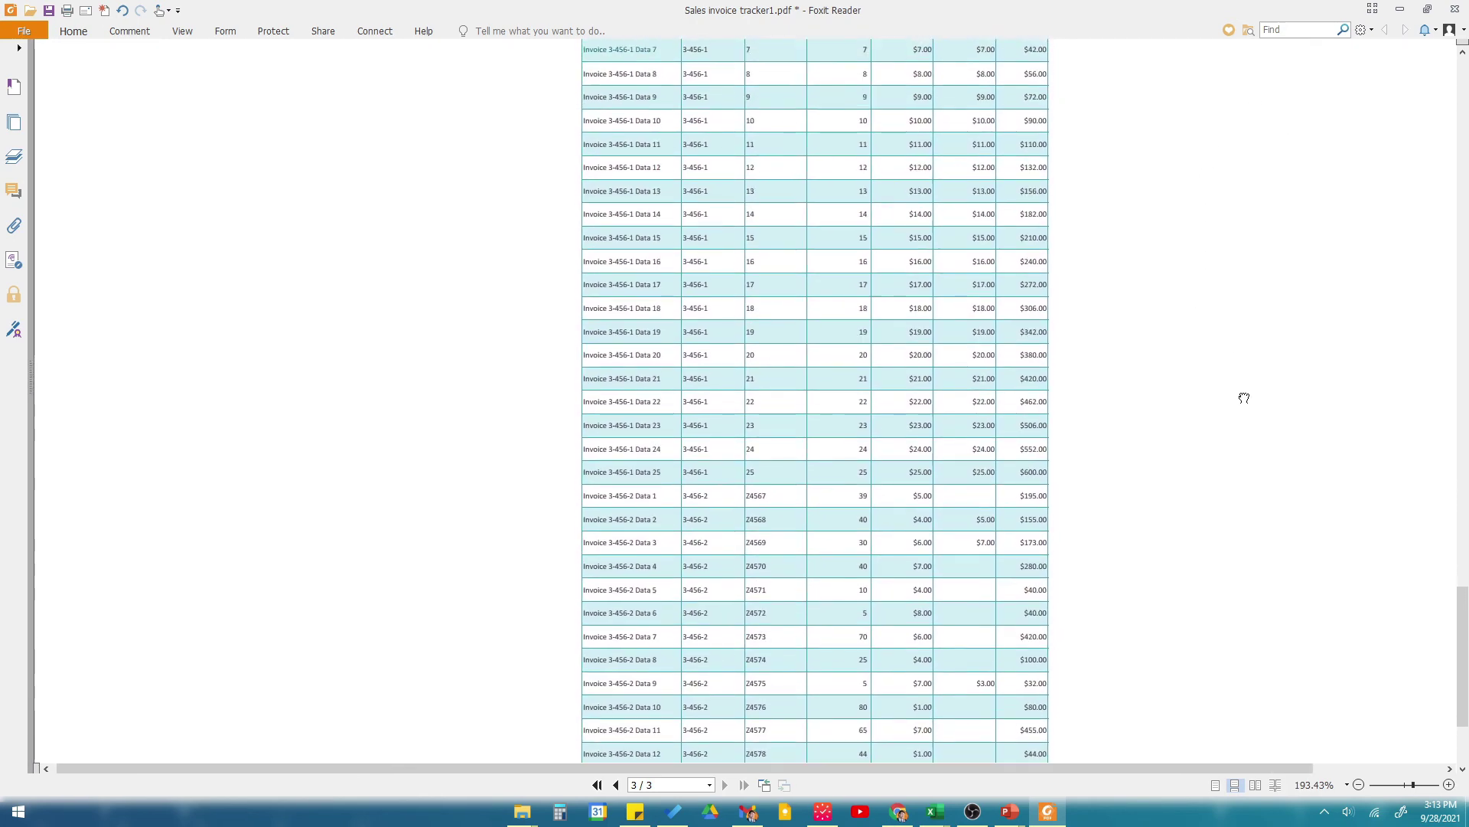
drag(1245, 398, 1269, 177)
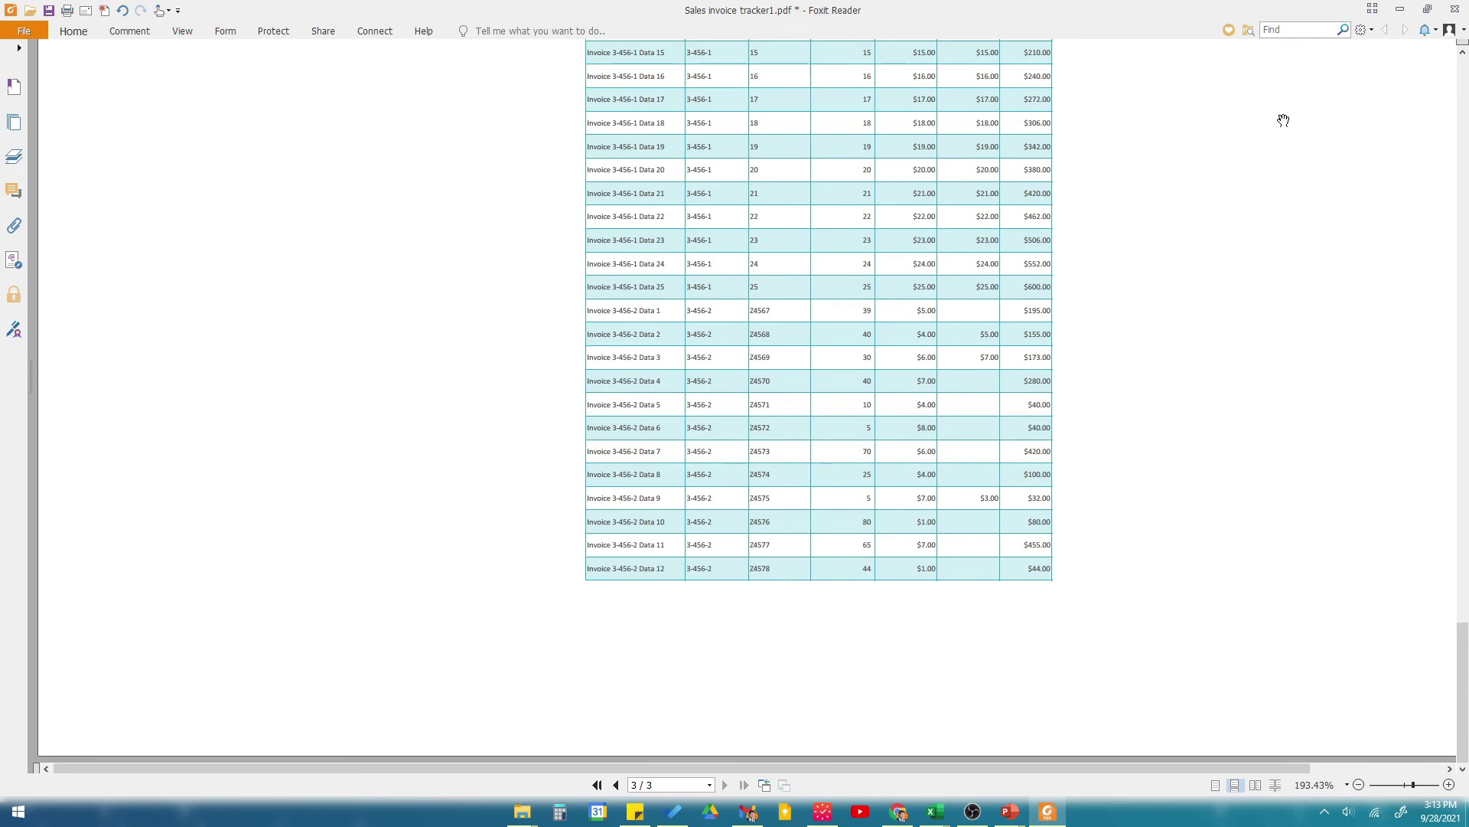
drag(1283, 120, 1257, 349)
scroll(1085, 329, down, 1)
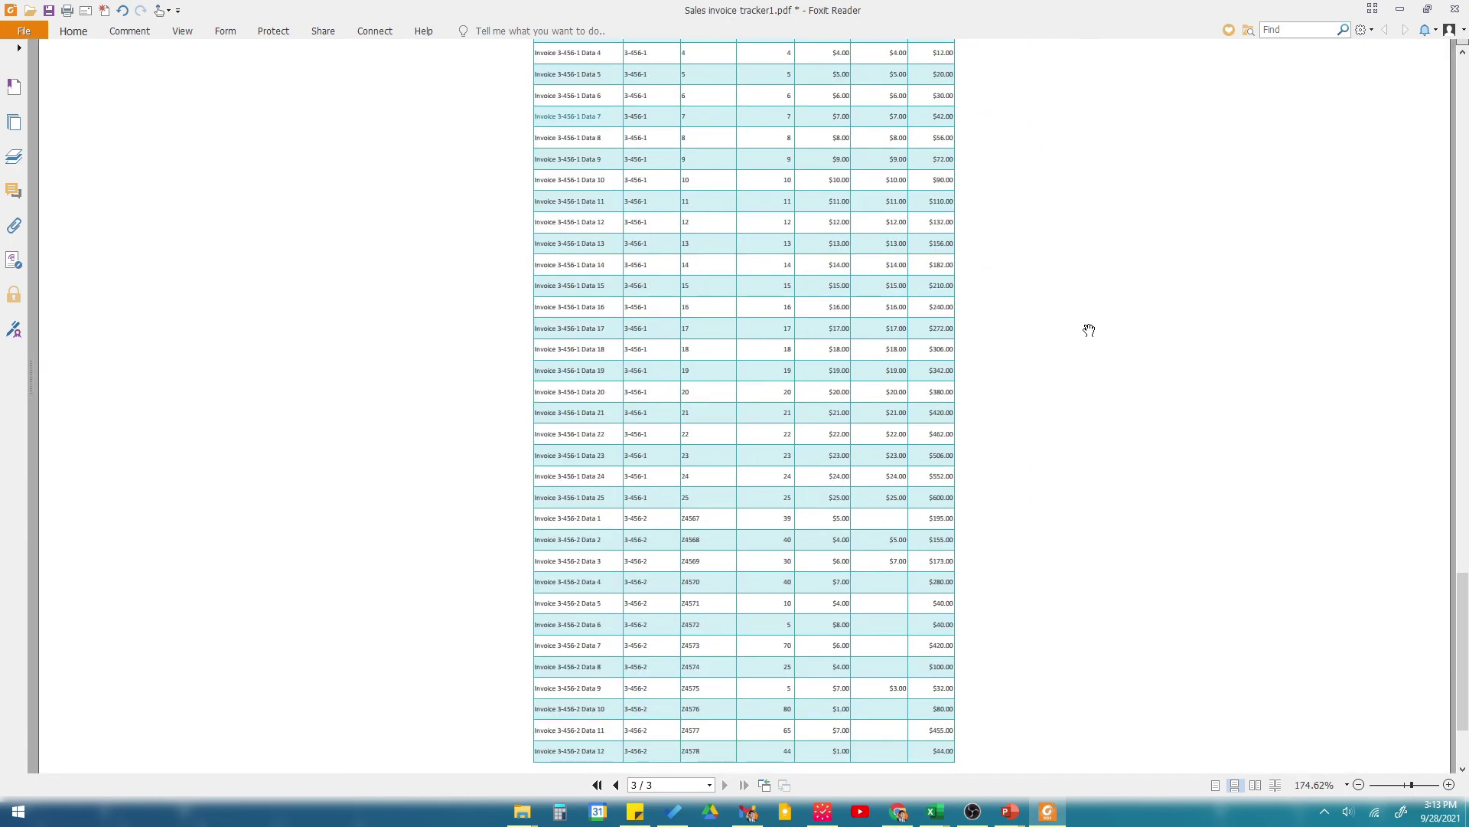
scroll(1086, 320, down, 1)
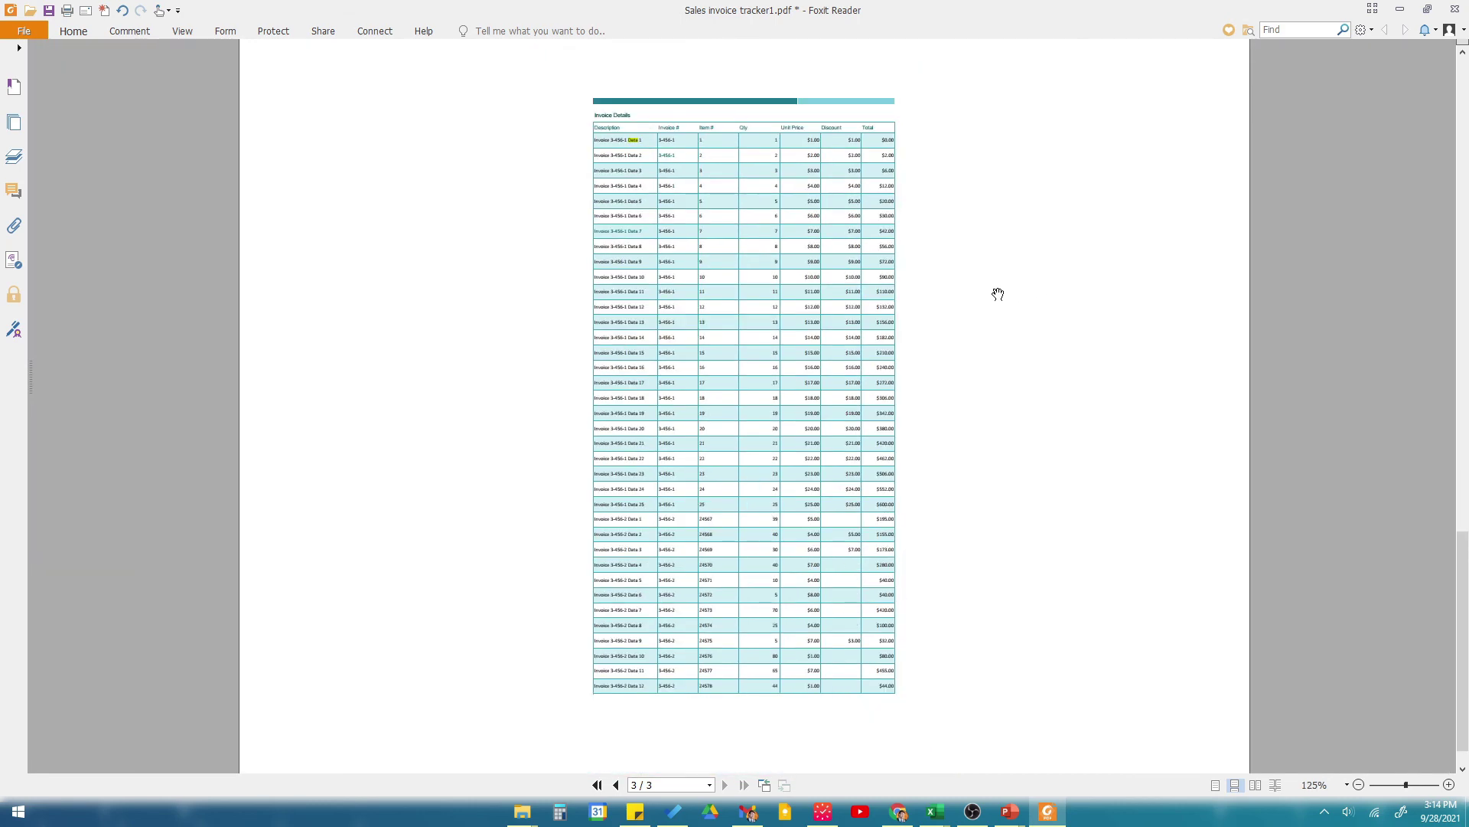